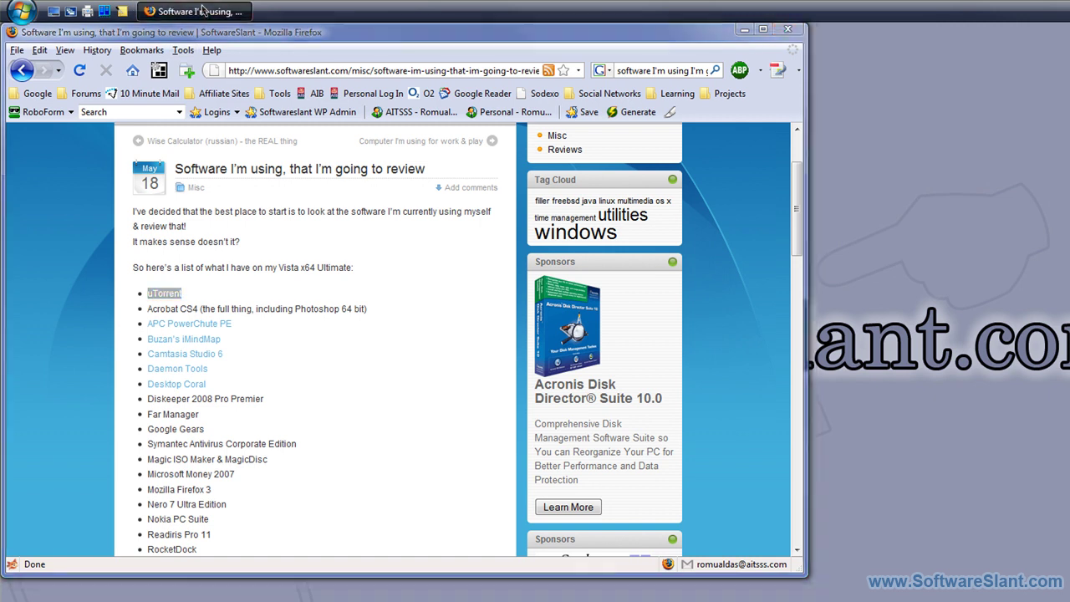
# Search Google for define:torrent in a new tab and scroll through the WordNet and Wikipedia definitions.
pyautogui.click(200, 10)
pyautogui.click(202, 10)
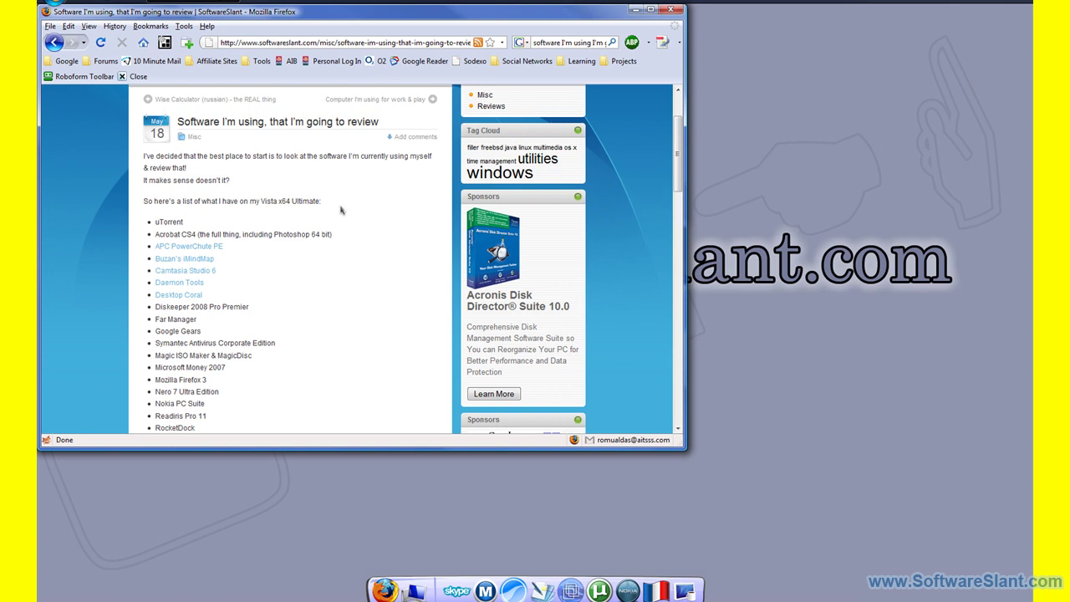
pyautogui.hotkey('ctrl', 't')
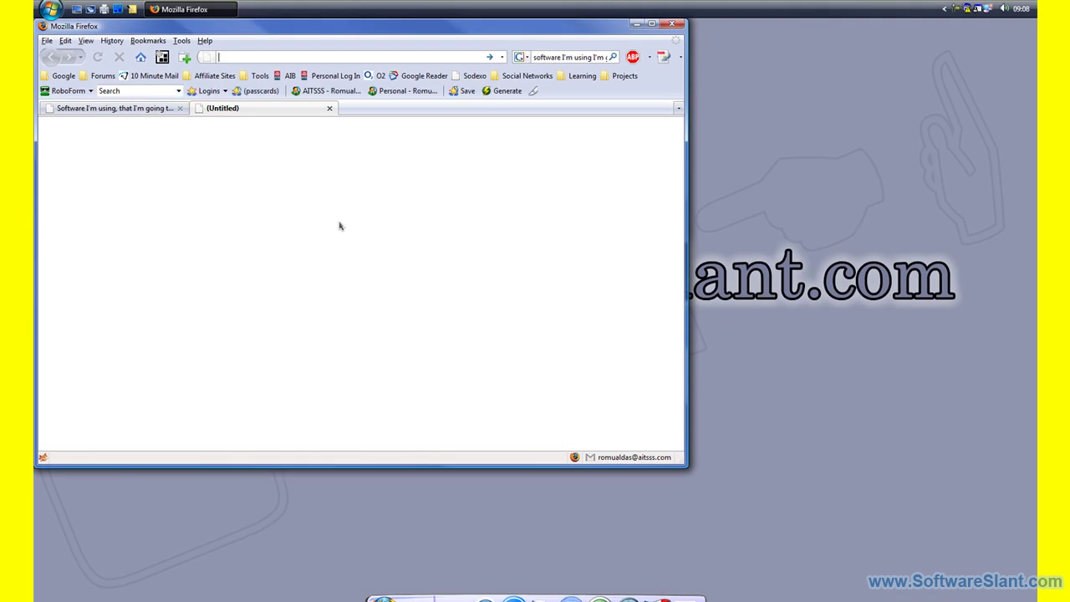
pyautogui.hotkey('ctrl', 'k')
pyautogui.write('define:torrent')
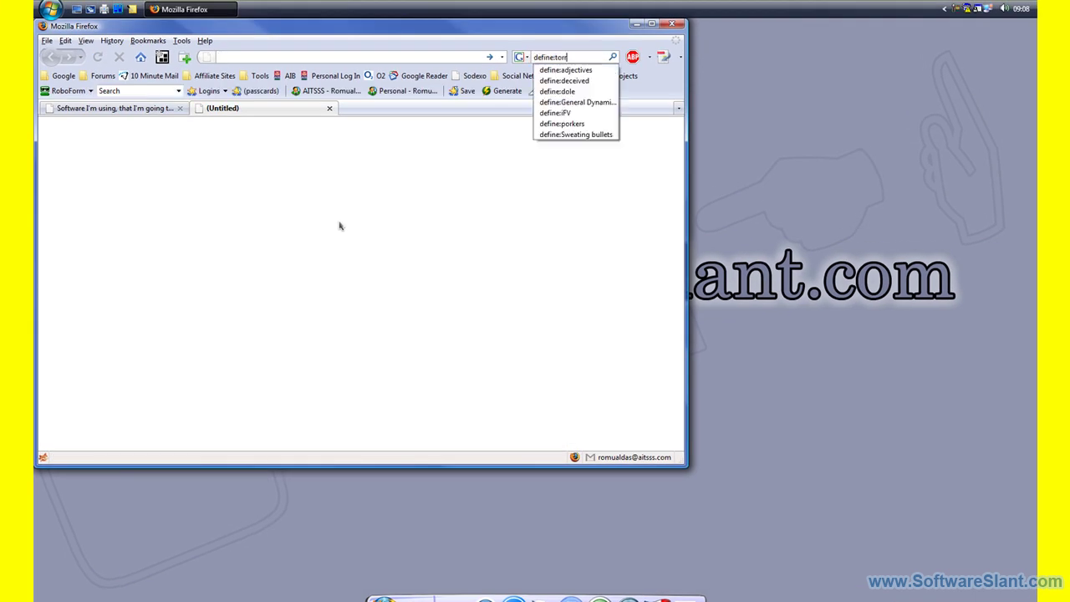
pyautogui.press('Return')
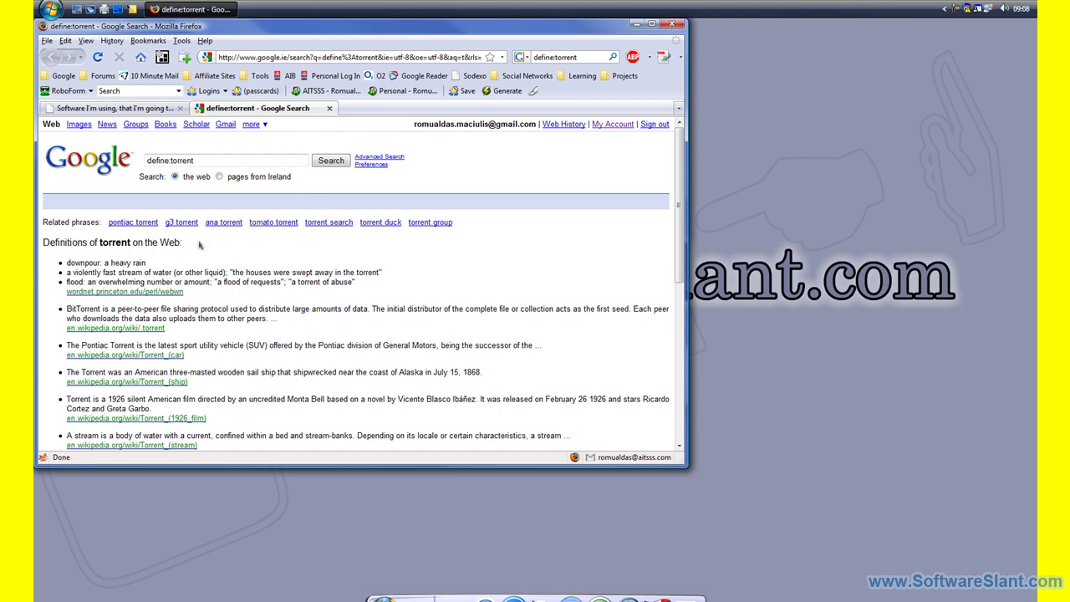
pyautogui.scroll(-1, 197, 237)
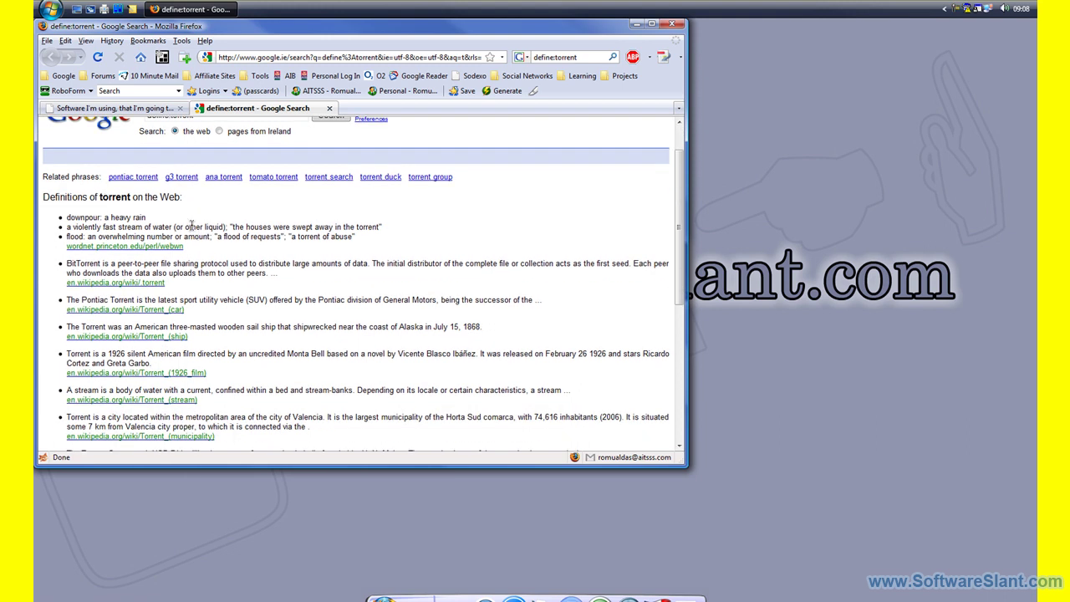
pyautogui.scroll(1, 192, 225)
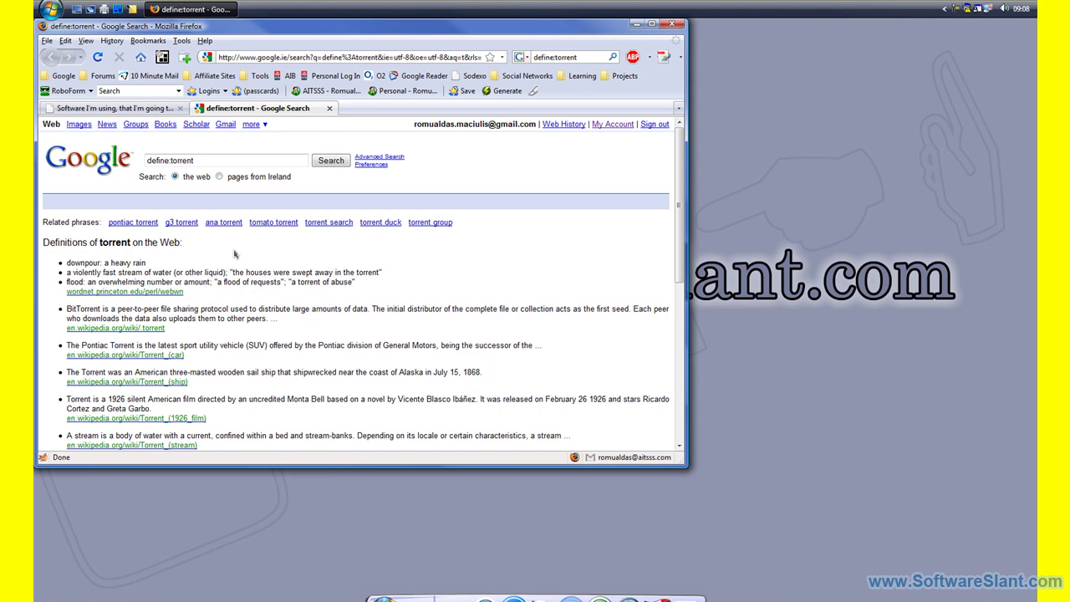
pyautogui.hotkey('ctrl', 'l')
pyautogui.write('www.')
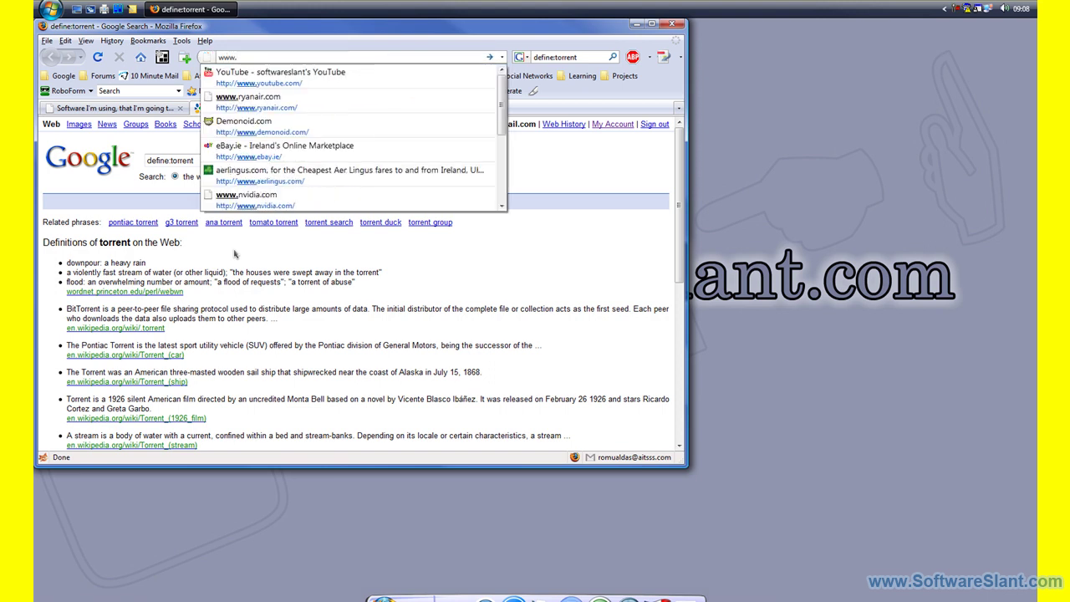
pyautogui.write('demon')
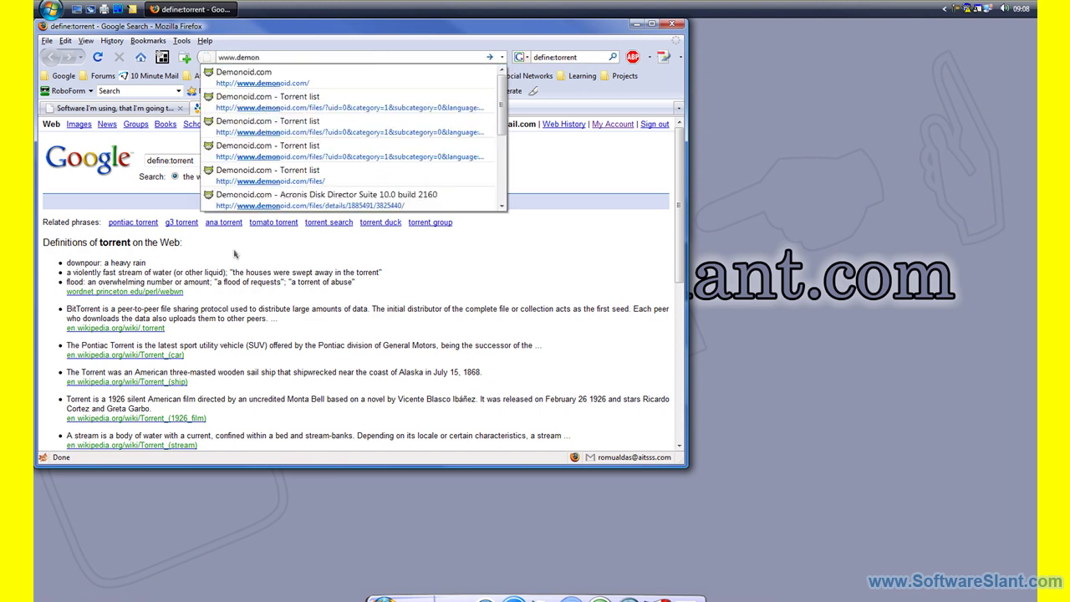
pyautogui.write('oid.com')
pyautogui.press('Return')
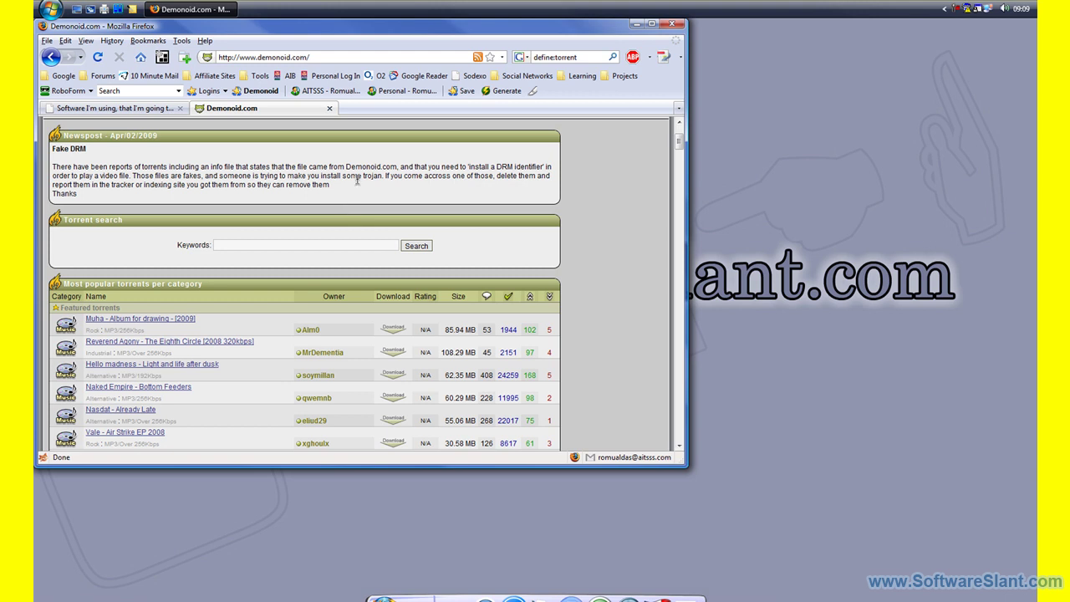
pyautogui.scroll(-2, 357, 182)
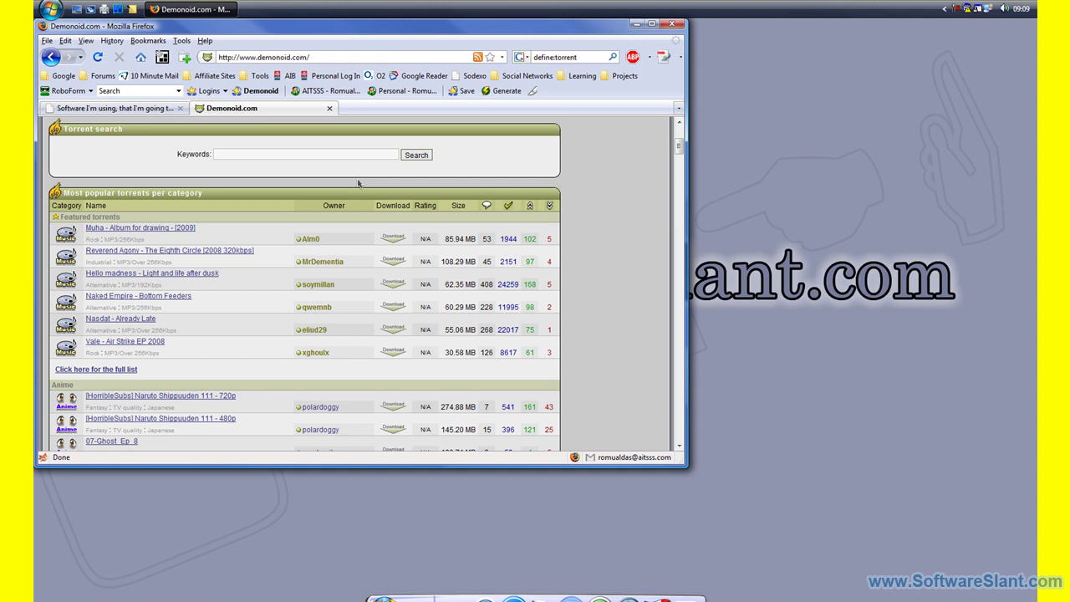
pyautogui.scroll(5, 330, 195)
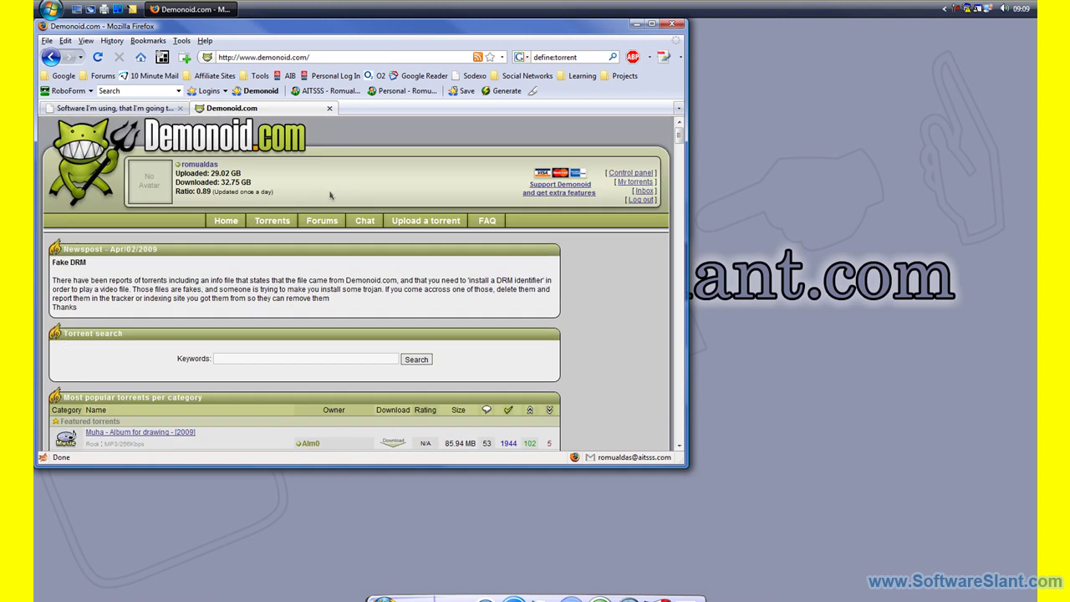
# Browse Demonoid's Torrents listing and jump to the 501 - 550 results page.
pyautogui.click(272, 220)
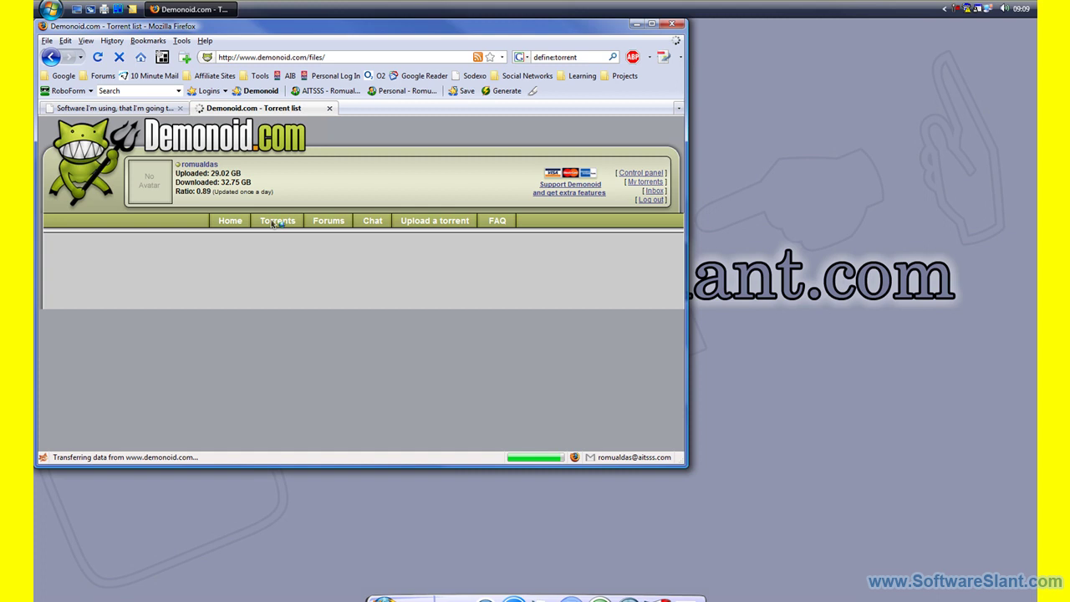
pyautogui.scroll(-5, 284, 261)
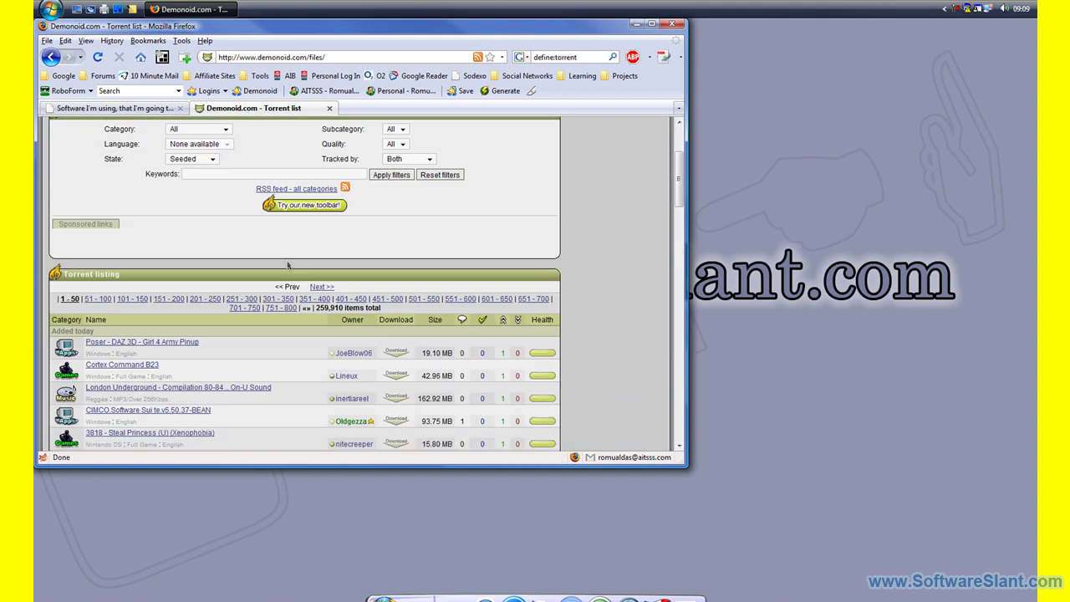
pyautogui.scroll(-1, 290, 266)
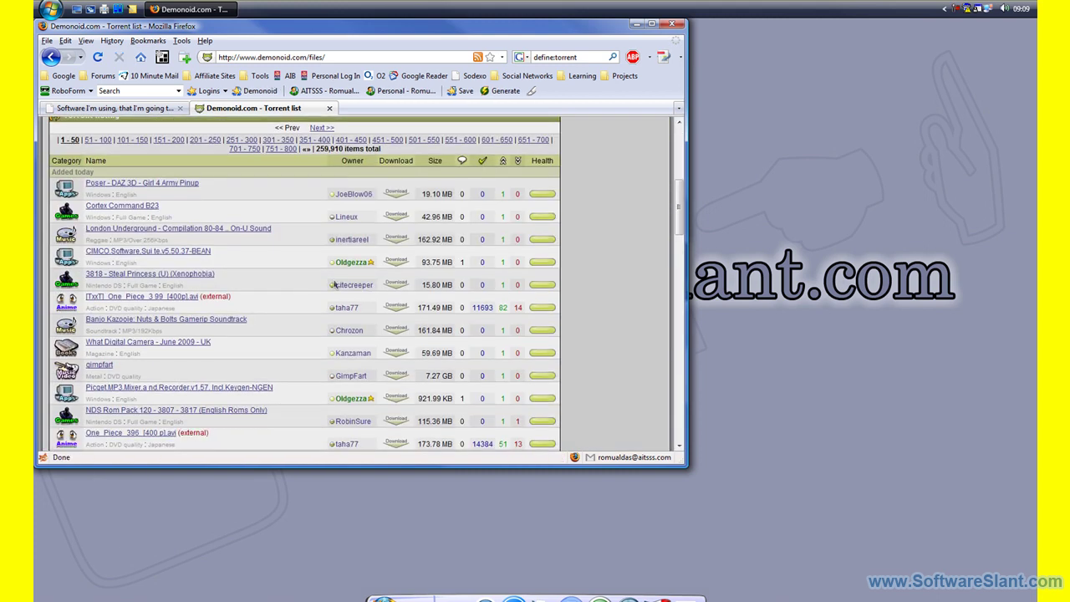
pyautogui.scroll(-5, 321, 306)
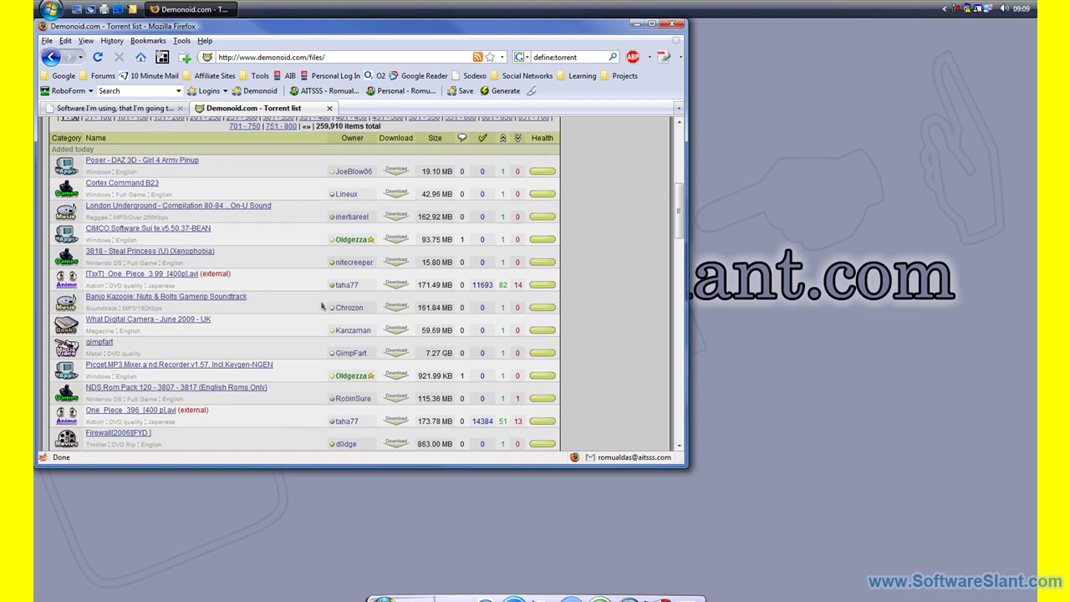
pyautogui.scroll(-6, 316, 347)
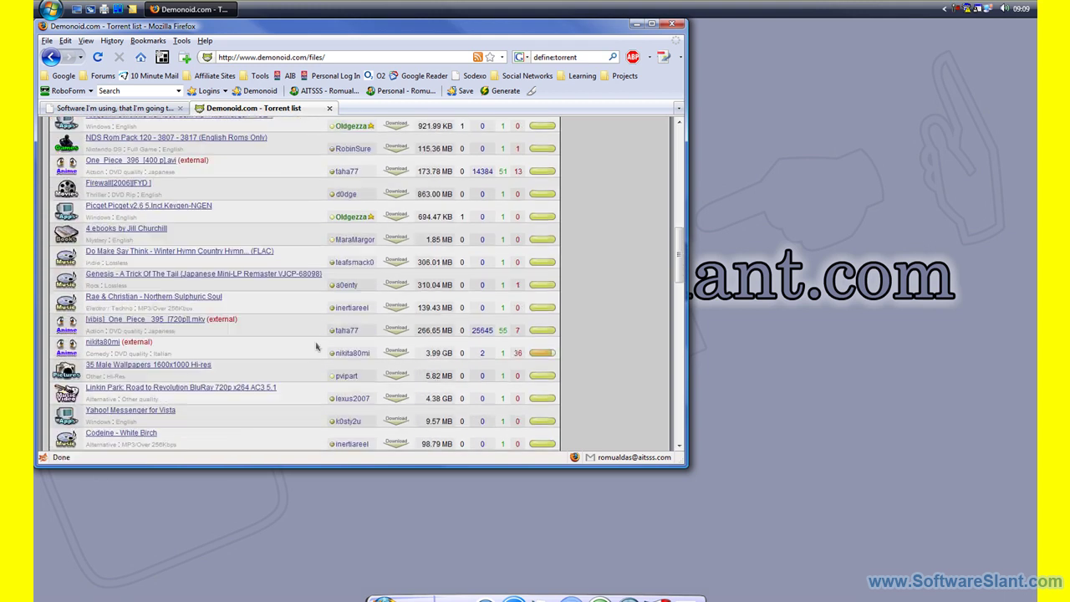
pyautogui.scroll(12, 316, 347)
pyautogui.scroll(3, 316, 347)
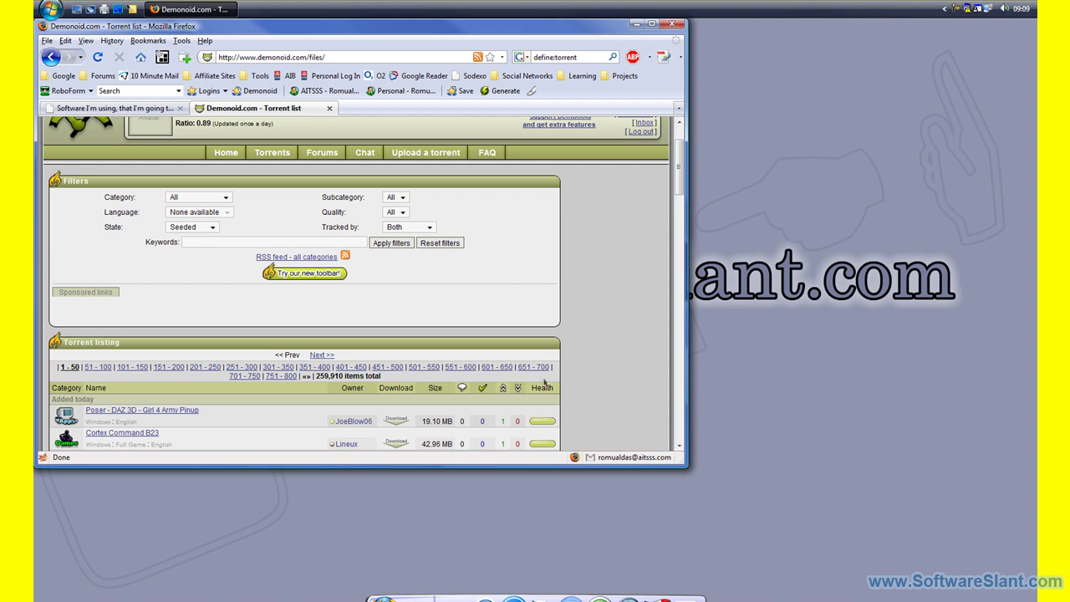
pyautogui.click(424, 368)
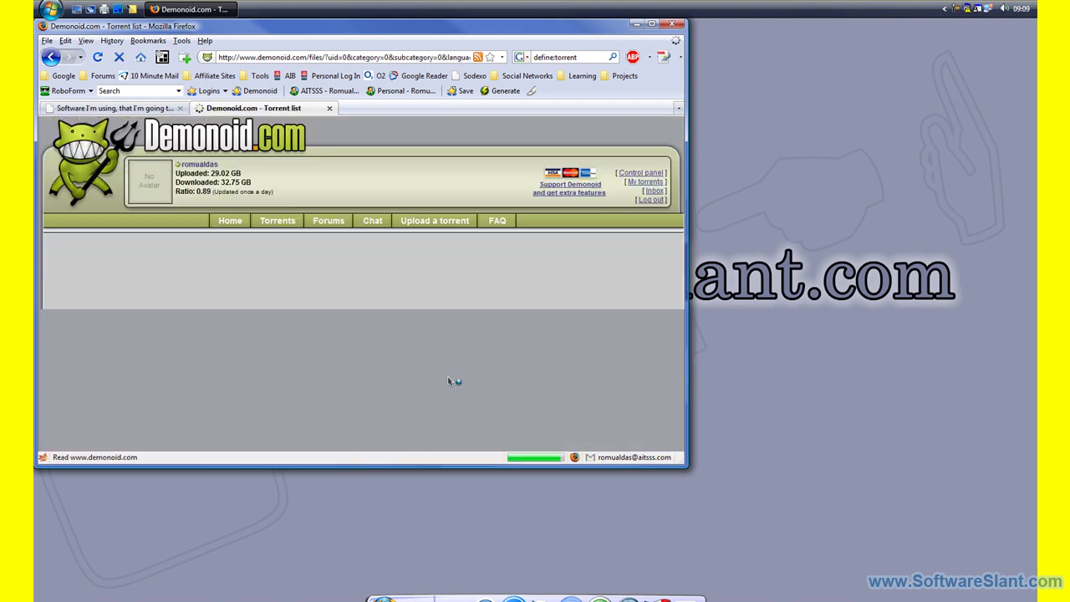
pyautogui.scroll(-6, 435, 361)
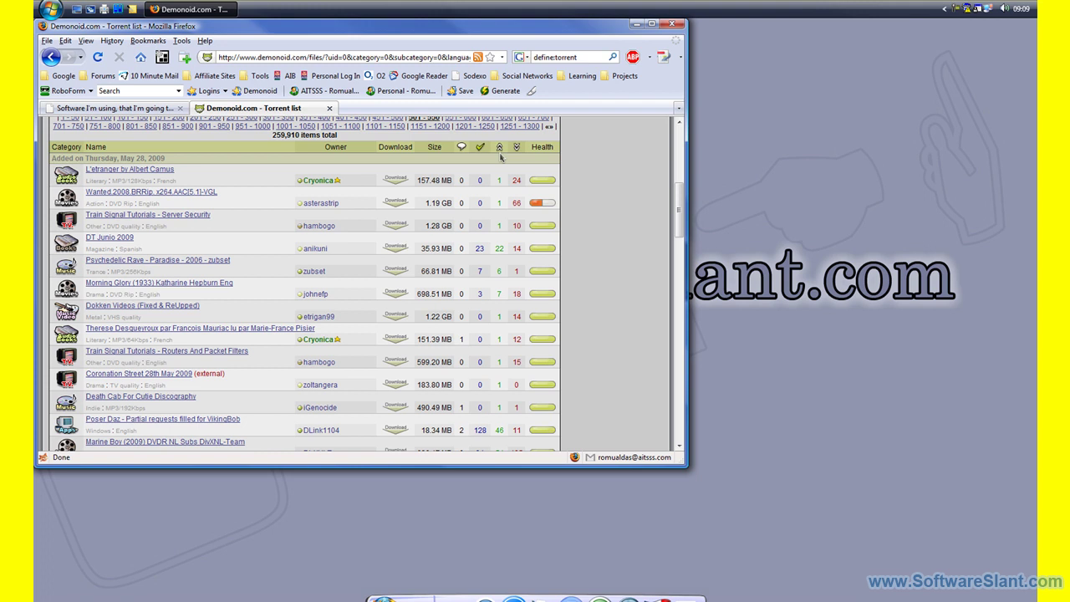
# Open the DT Junio 2009 details page, download its torrent file and choose to open it with µTorrent.
pyautogui.click(110, 237)
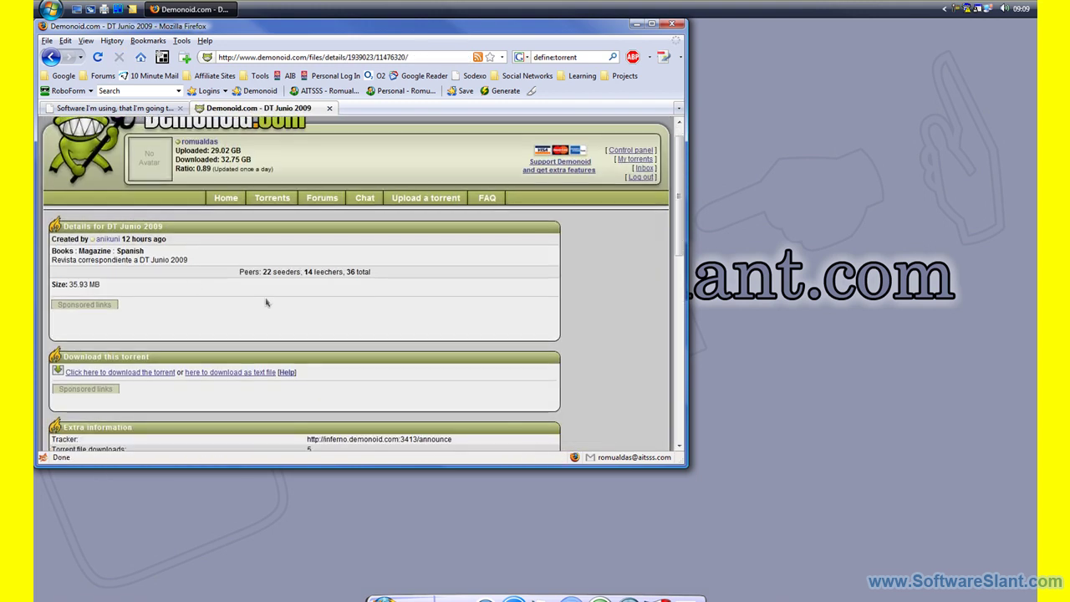
pyautogui.moveTo(83, 251); pyautogui.dragTo(213, 271)
pyautogui.click(214, 272)
pyautogui.click(159, 372)
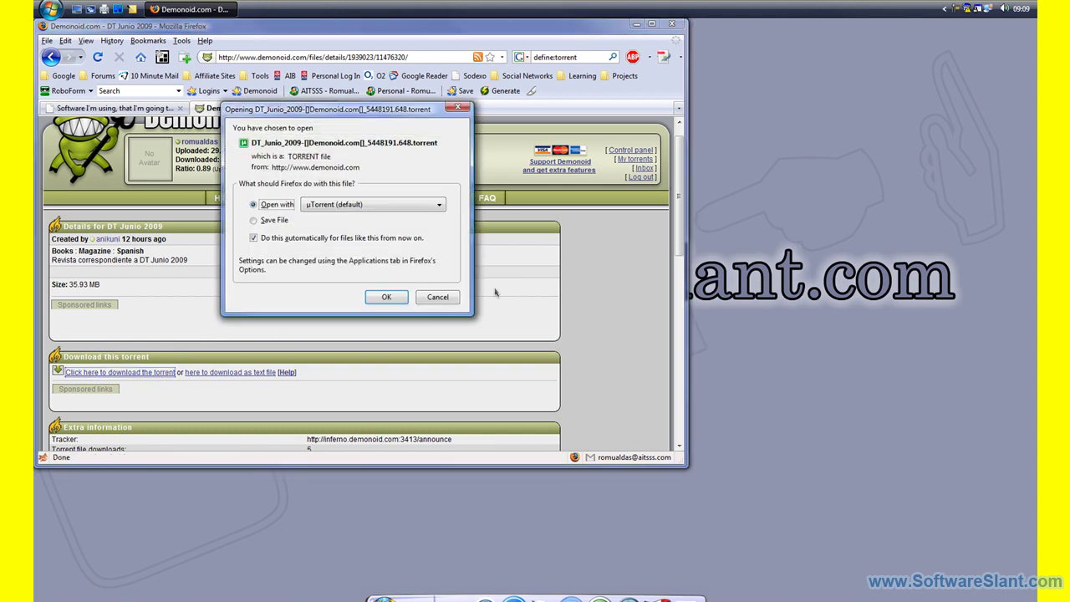
pyautogui.click(327, 209)
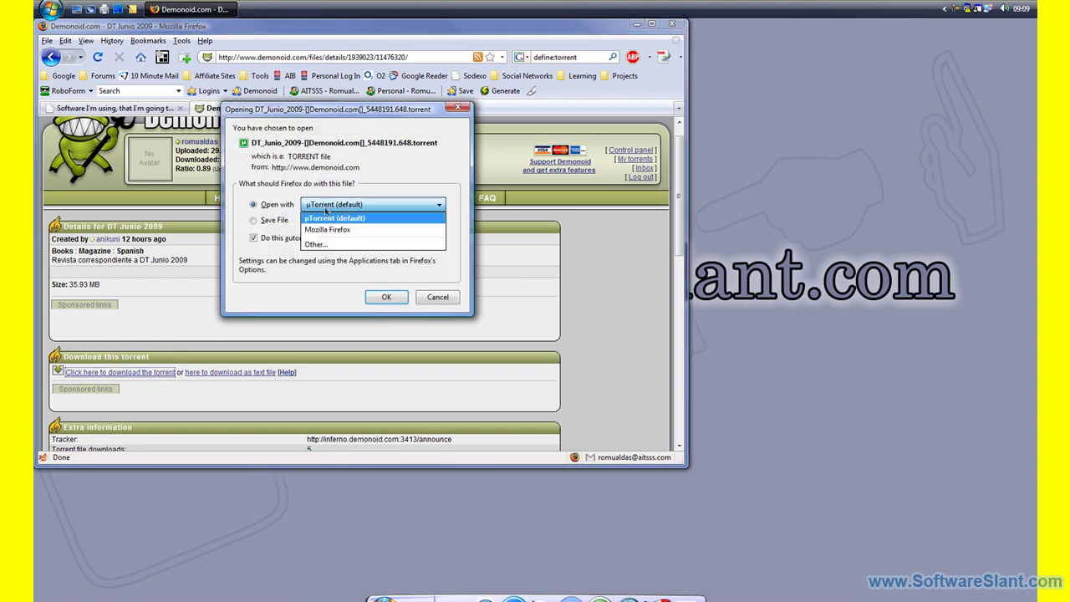
pyautogui.click(348, 214)
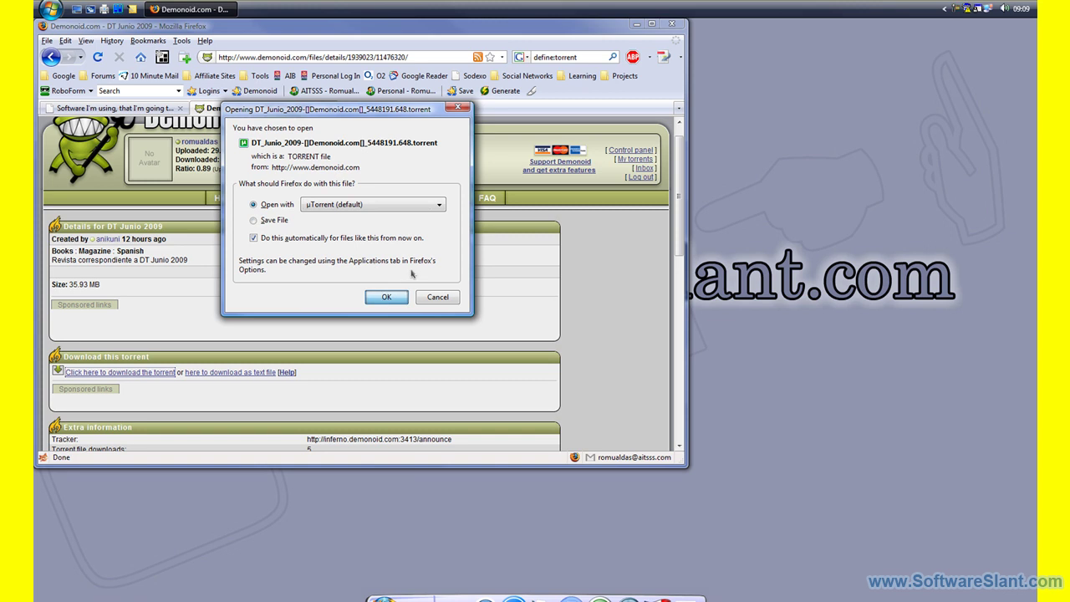
# Open the torrent in µTorrent and review the default Save As path on drive D.
pyautogui.click(386, 298)
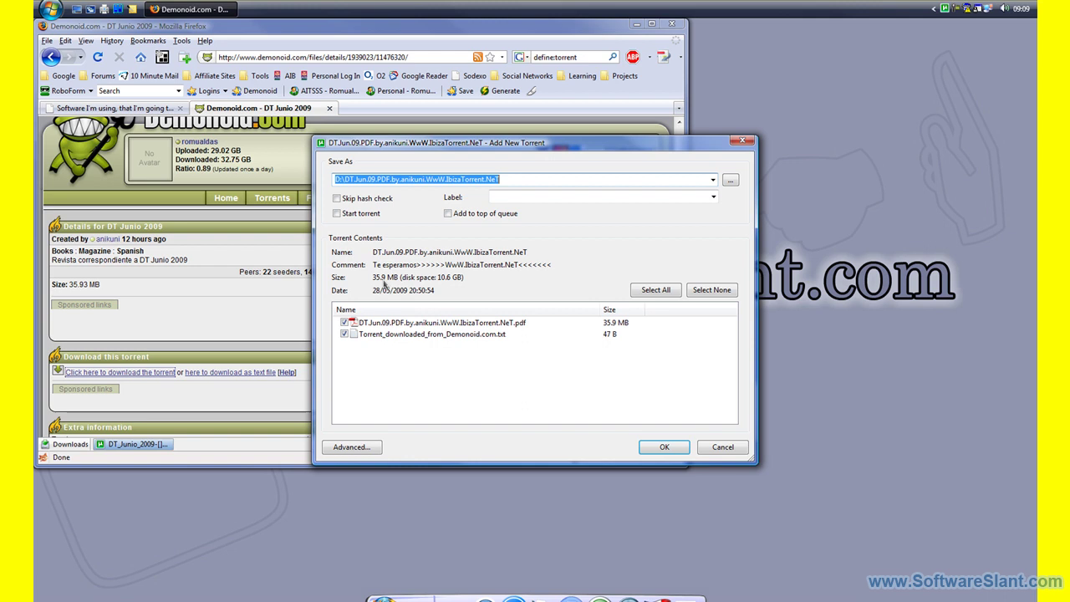
pyautogui.click(712, 182)
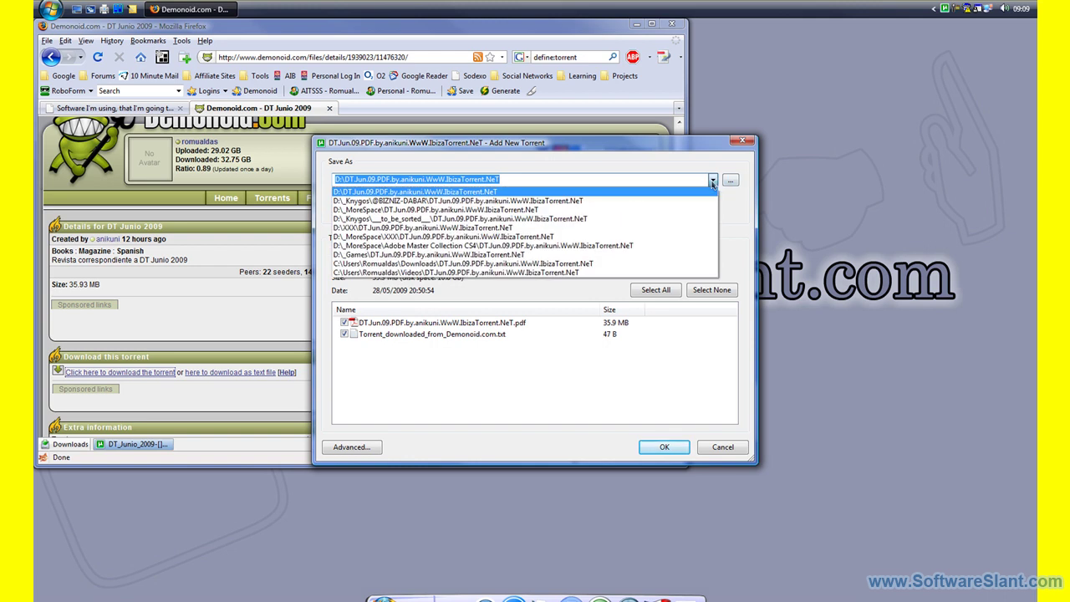
pyautogui.click(712, 181)
pyautogui.moveTo(345, 179); pyautogui.dragTo(544, 179)
pyautogui.click(552, 179)
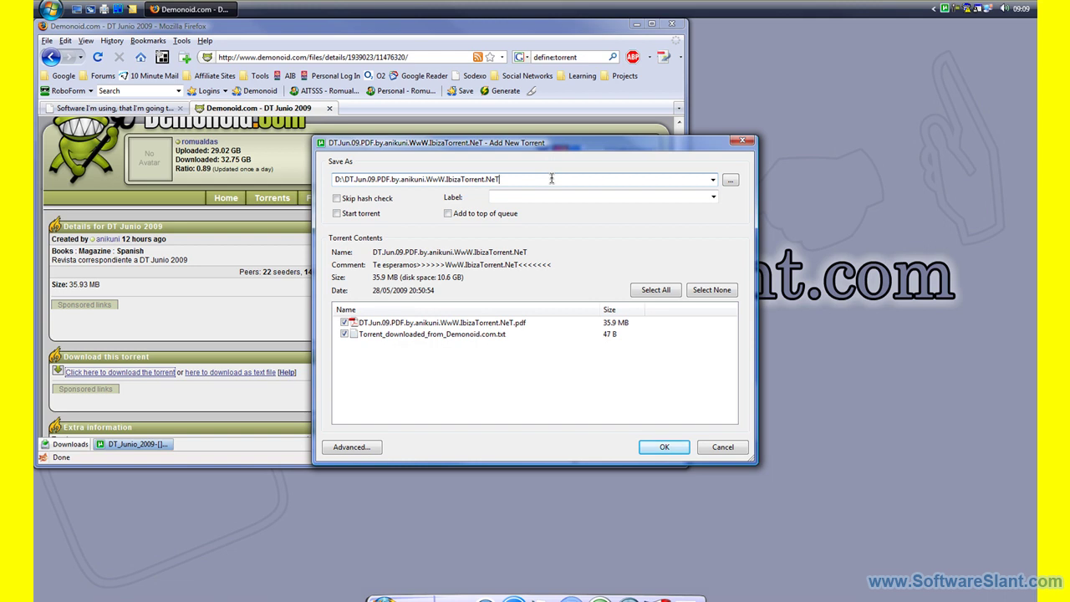
# Leave Label empty, uncheck Torrent_downloaded_from_Demonoid.com.txt, and add the PDF torrent.
pyautogui.click(713, 197)
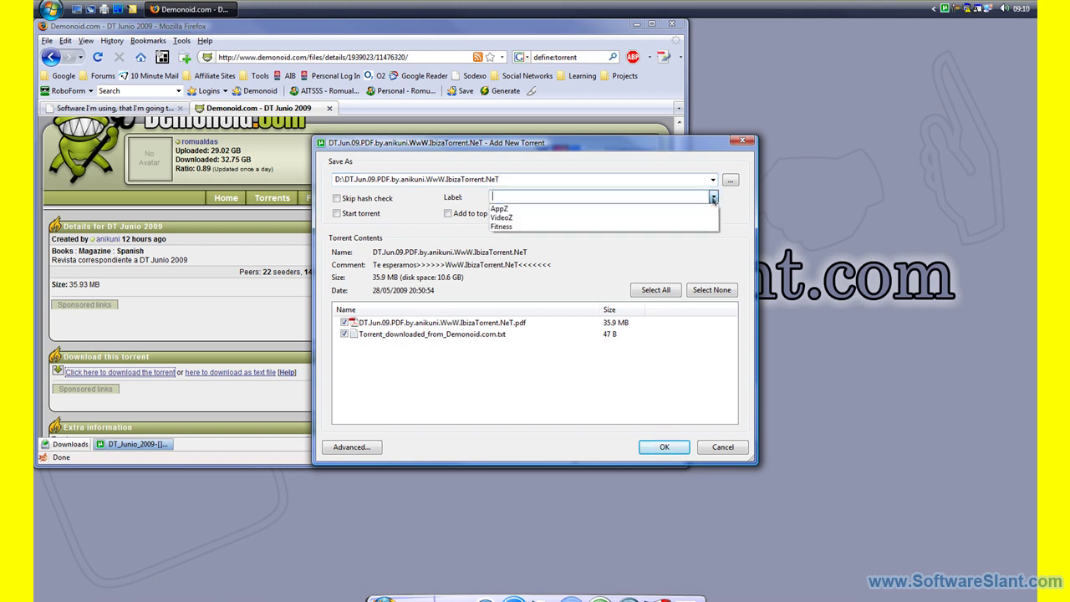
pyautogui.click(713, 198)
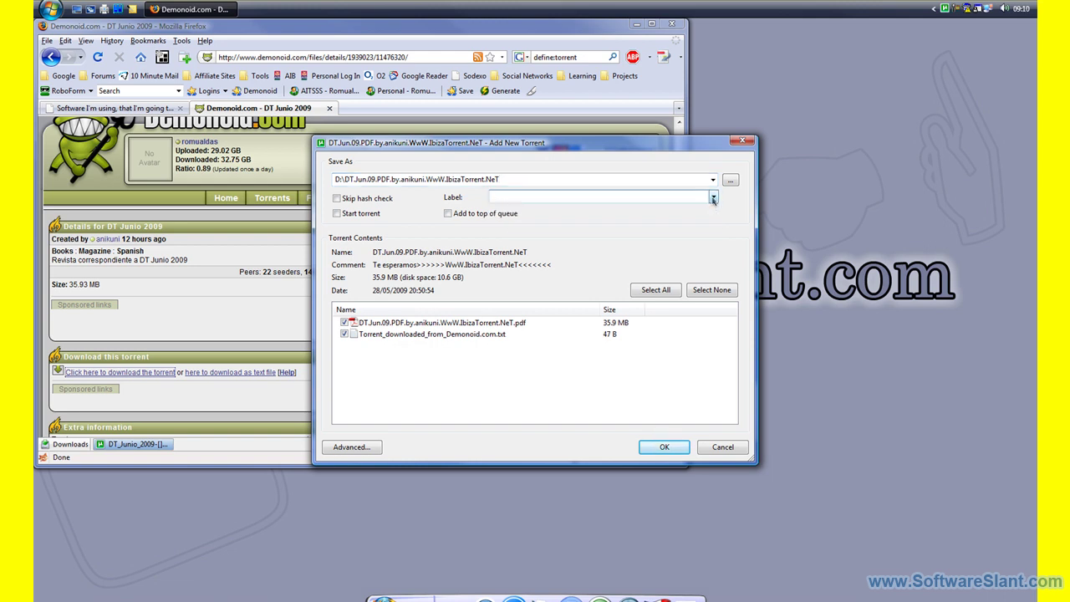
pyautogui.click(712, 198)
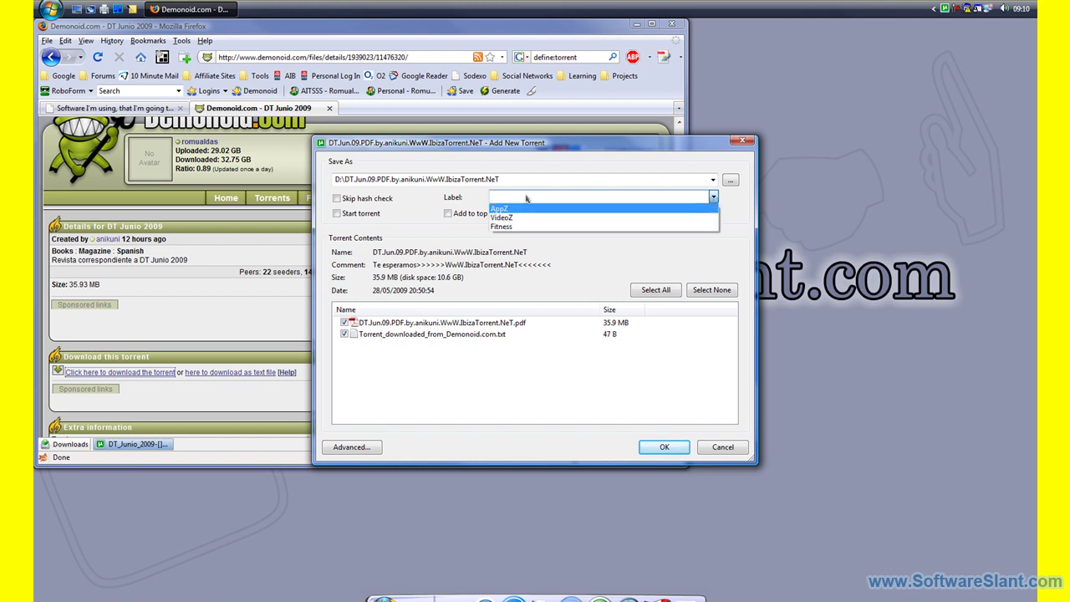
pyautogui.click(494, 193)
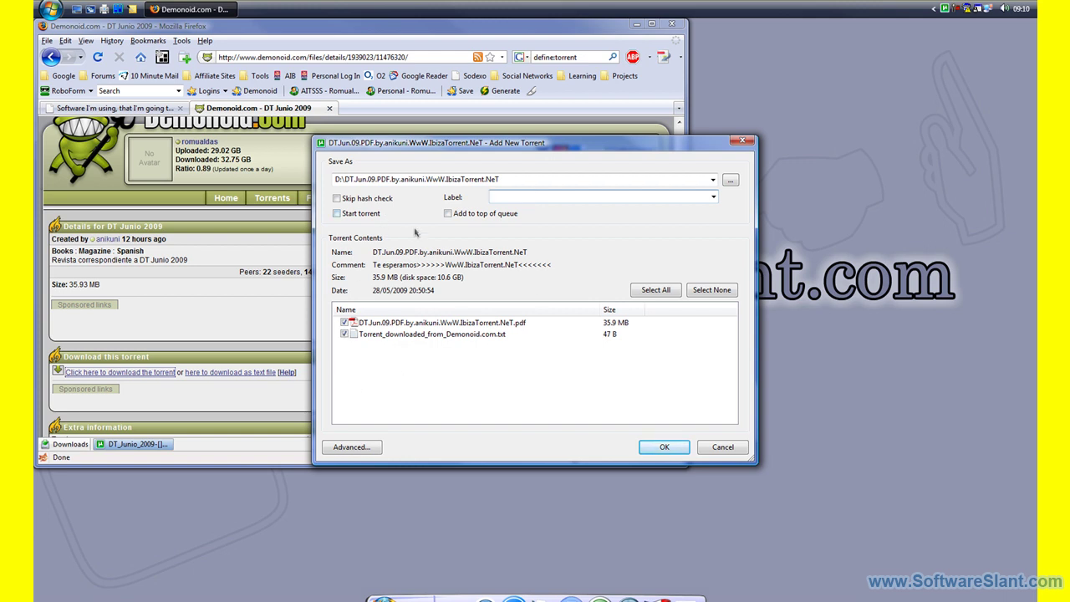
pyautogui.click(418, 324)
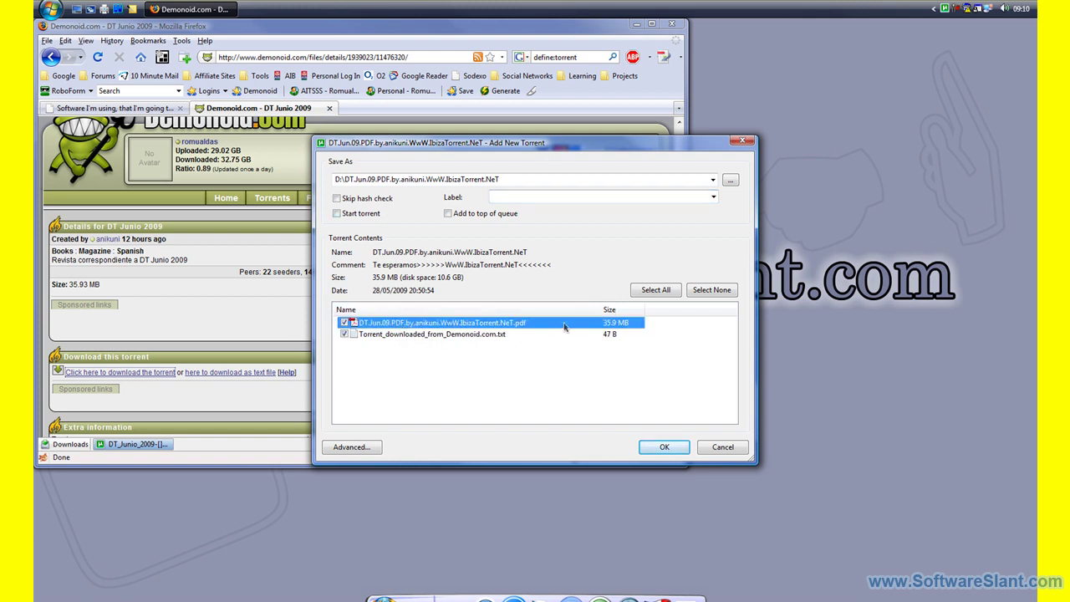
pyautogui.click(343, 334)
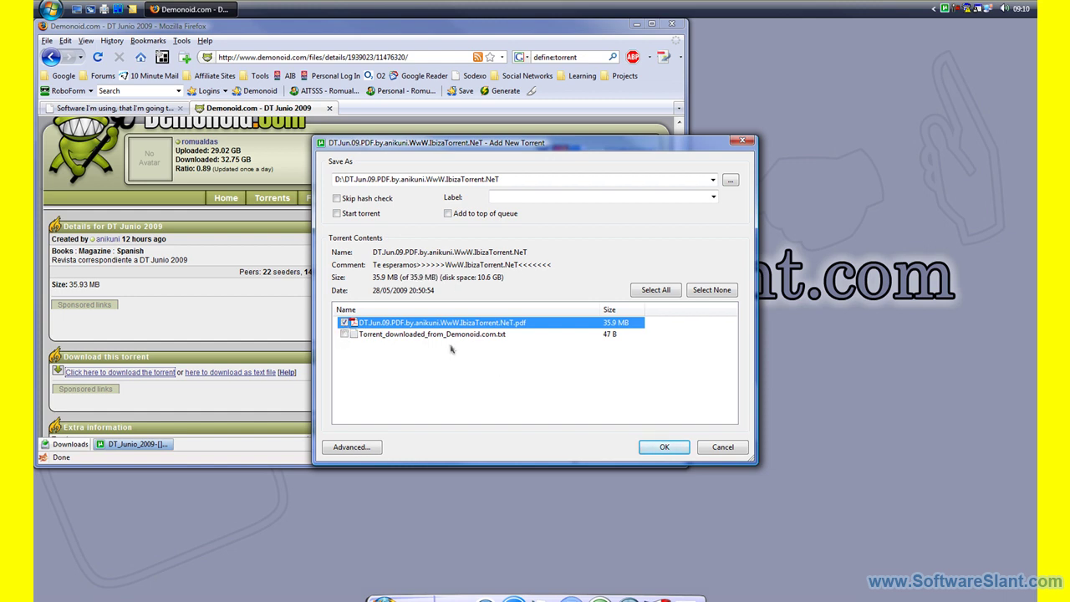
pyautogui.click(663, 447)
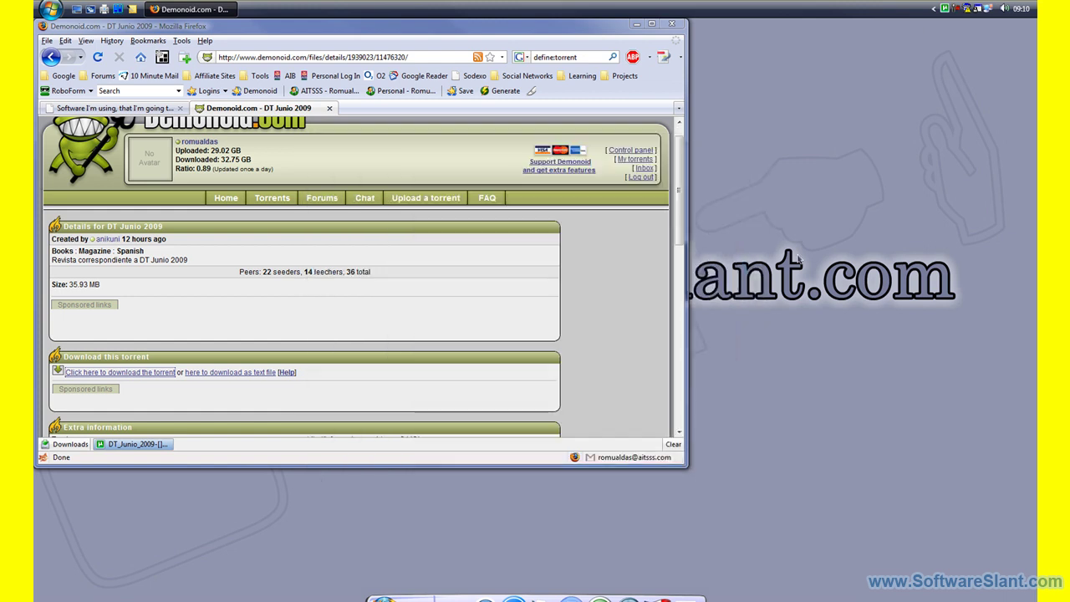
# In the µTorrent main window, filter to No Label and start the DT.Jun.09.PDF torrent.
pyautogui.doubleClick(944, 9)
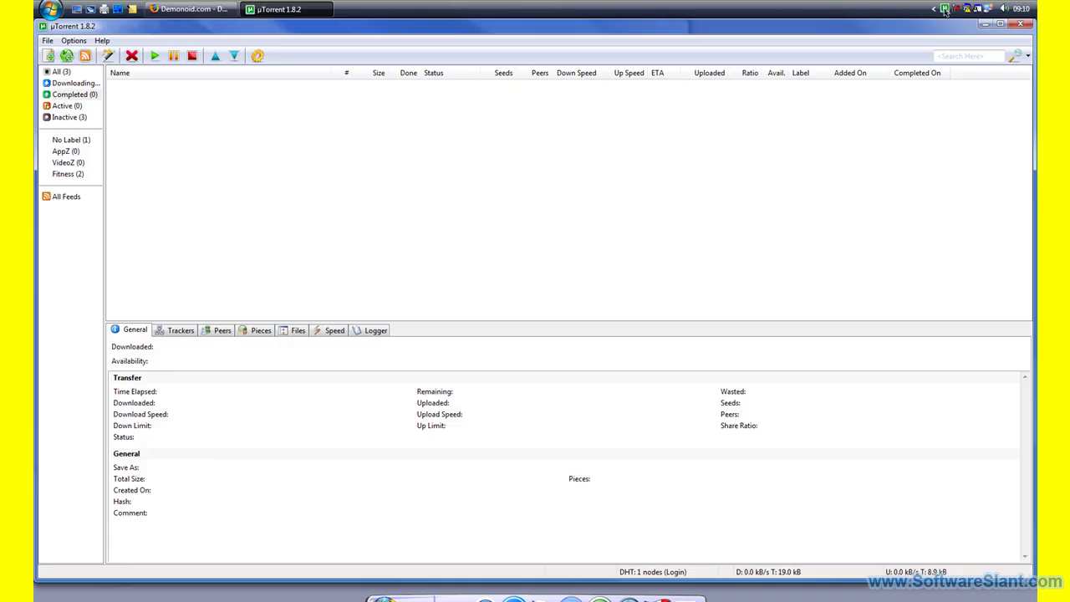
pyautogui.click(59, 74)
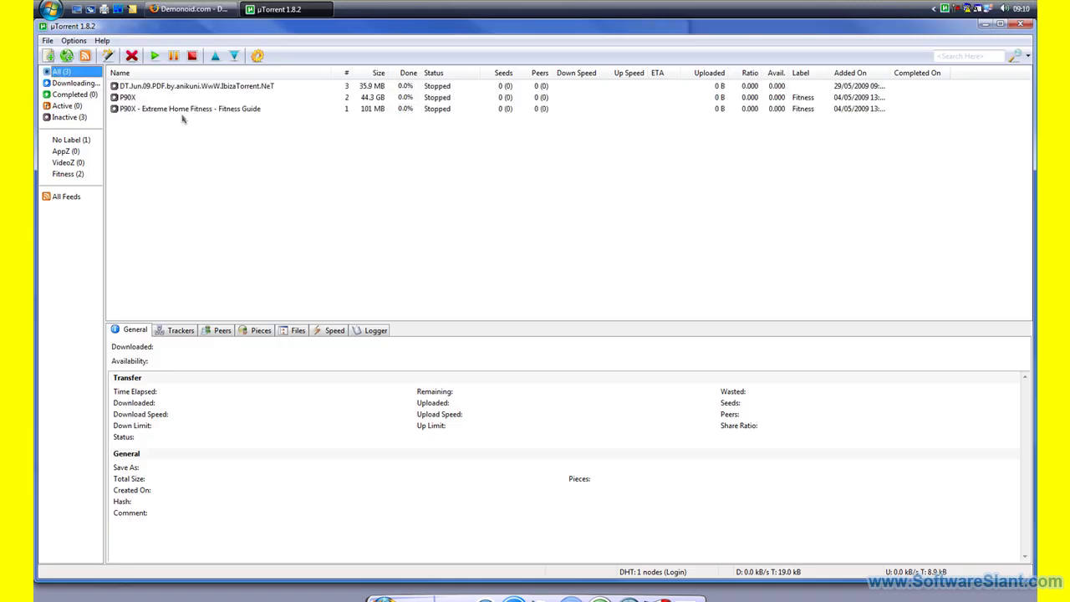
pyautogui.click(178, 89)
pyautogui.click(178, 92)
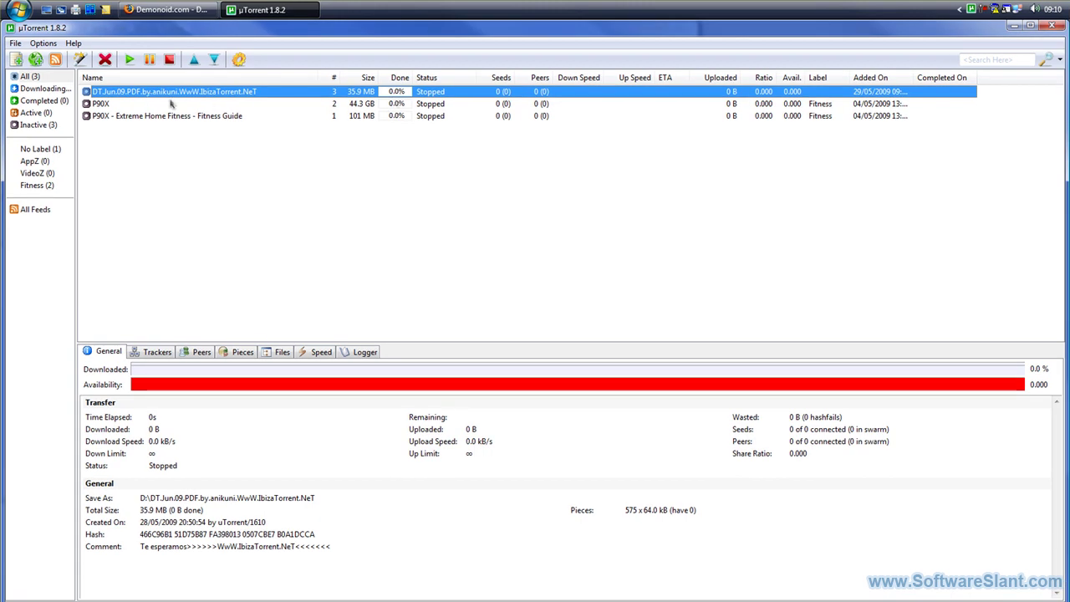
pyautogui.rightClick(163, 94)
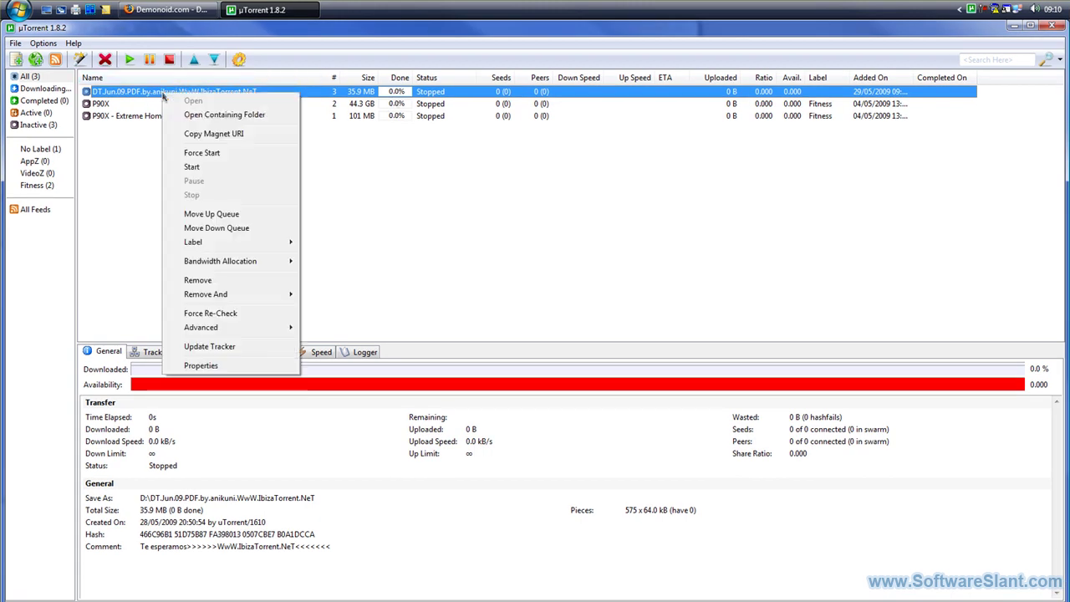
pyautogui.click(50, 150)
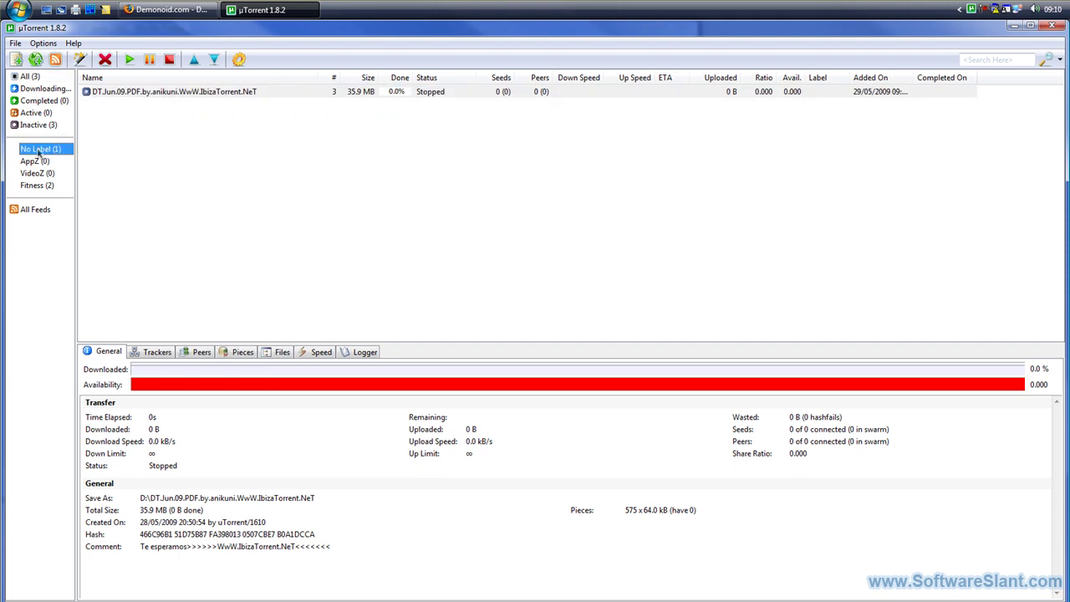
pyautogui.click(222, 93)
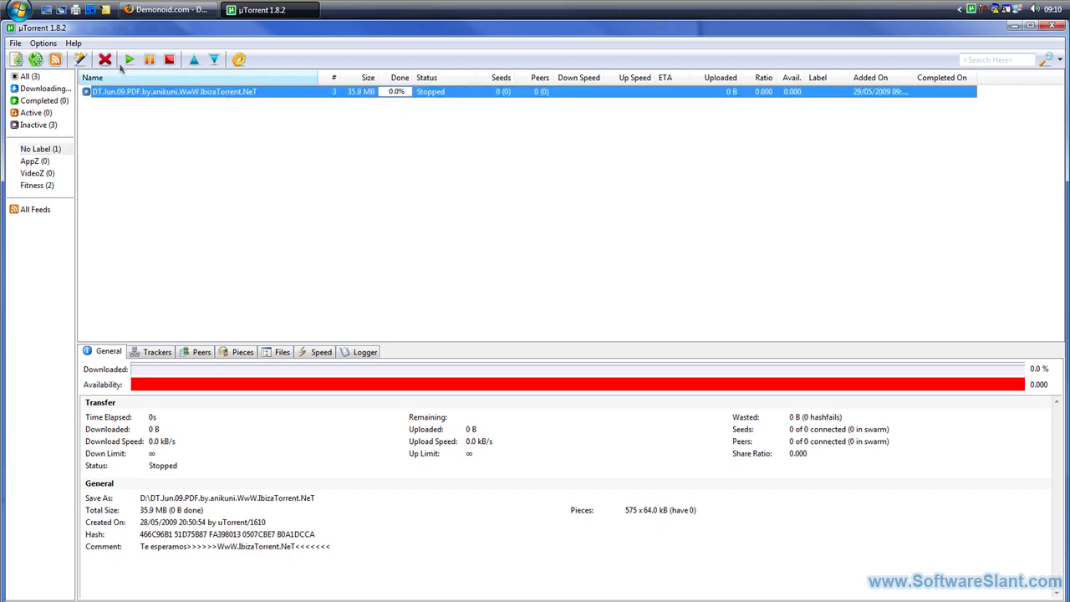
pyautogui.click(129, 59)
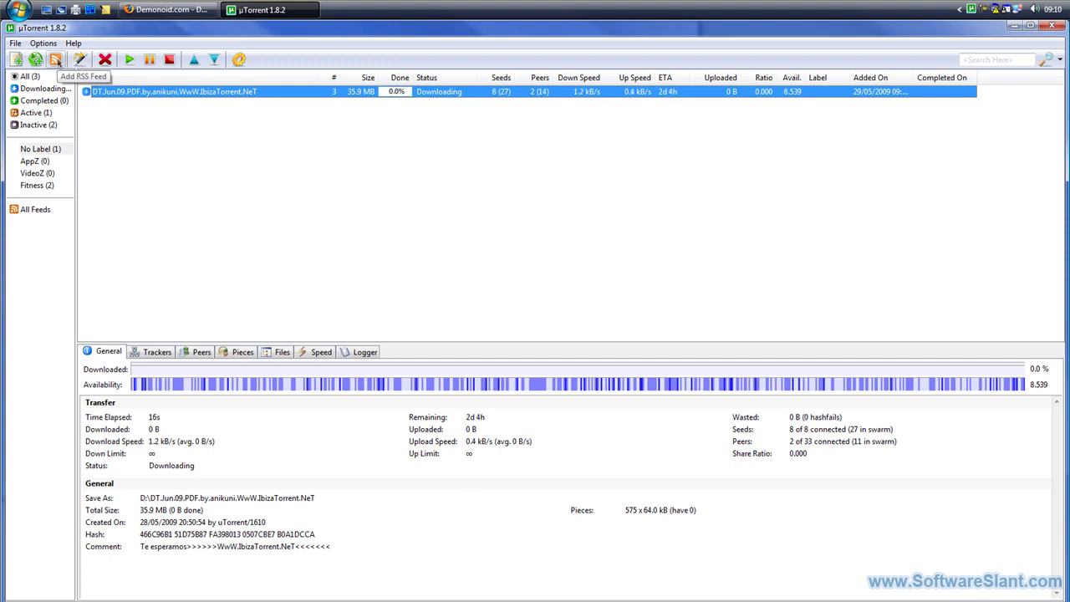
pyautogui.click(56, 61)
pyautogui.moveTo(473, 225); pyautogui.dragTo(452, 144)
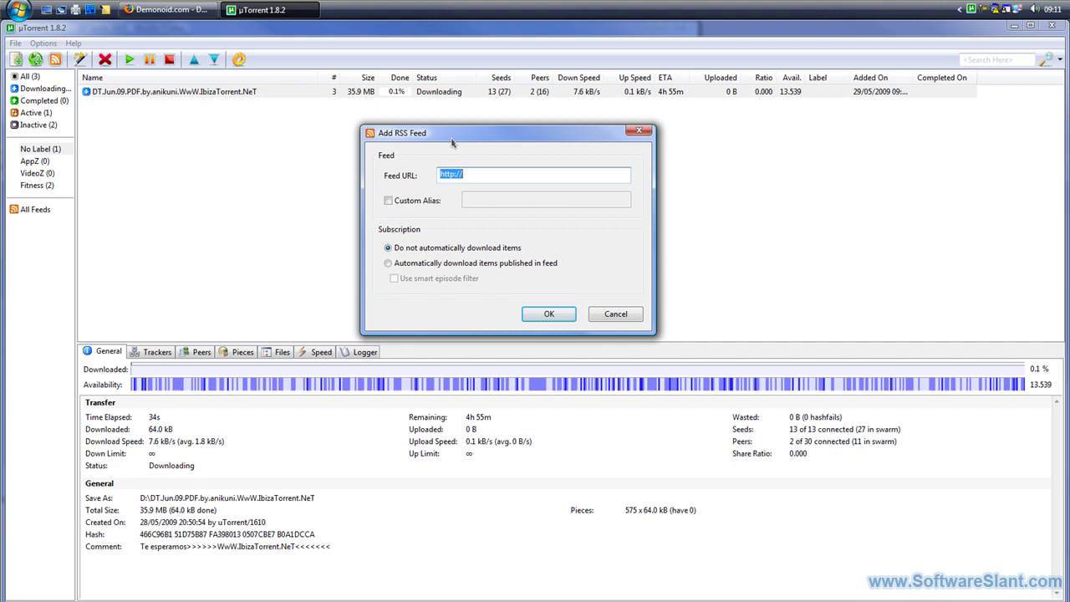
pyautogui.click(501, 175)
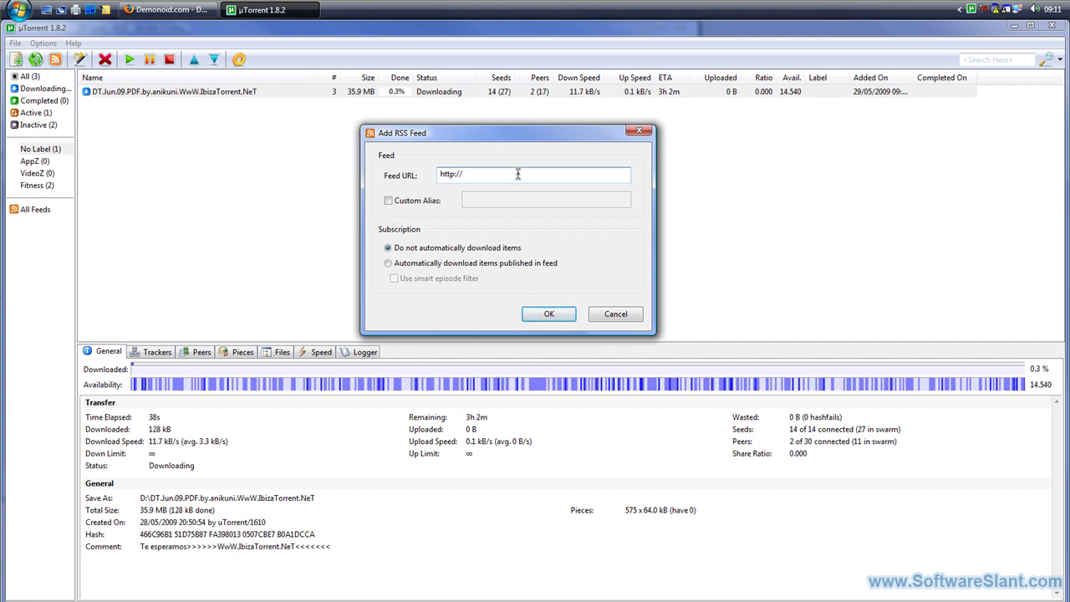
pyautogui.moveTo(519, 174); pyautogui.dragTo(430, 175)
pyautogui.click(639, 132)
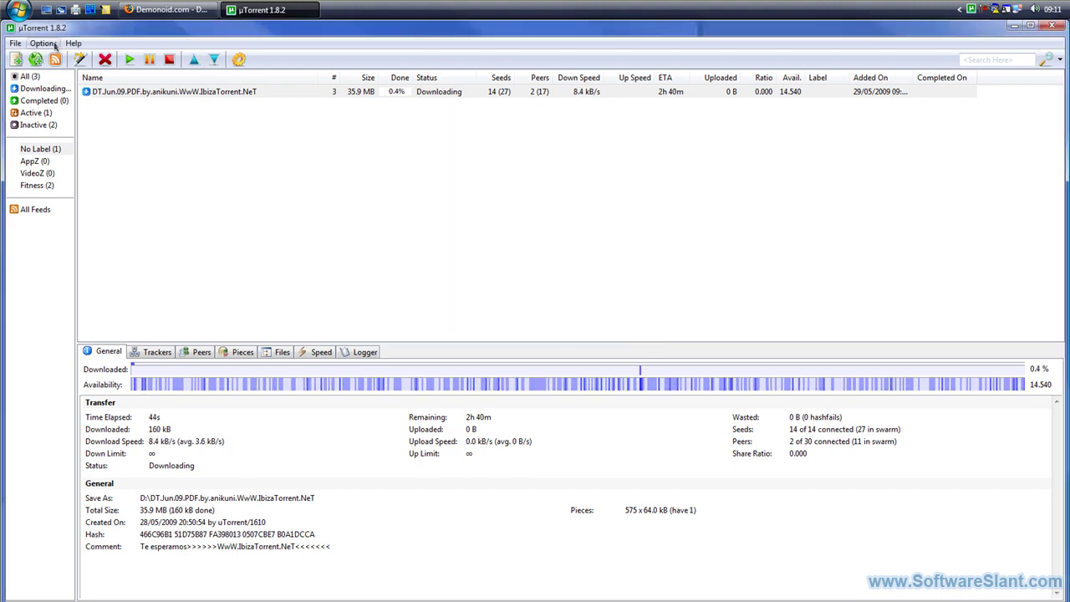
# Save the enabled Web UI settings on port 8080 in Preferences, then return to Firefox.
pyautogui.click(43, 44)
pyautogui.click(68, 54)
pyautogui.click(358, 282)
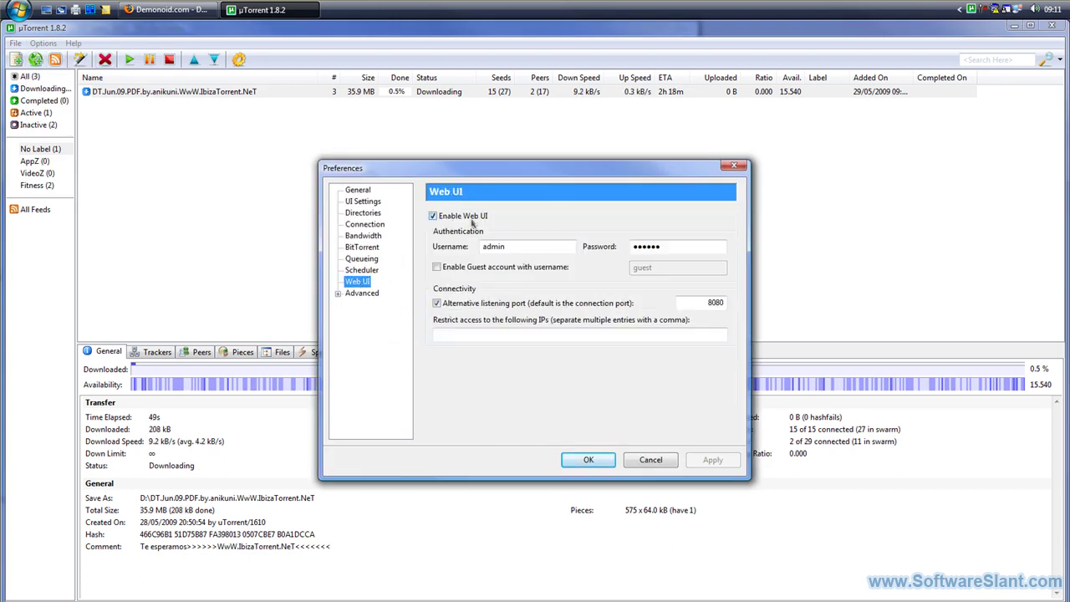
pyautogui.click(588, 460)
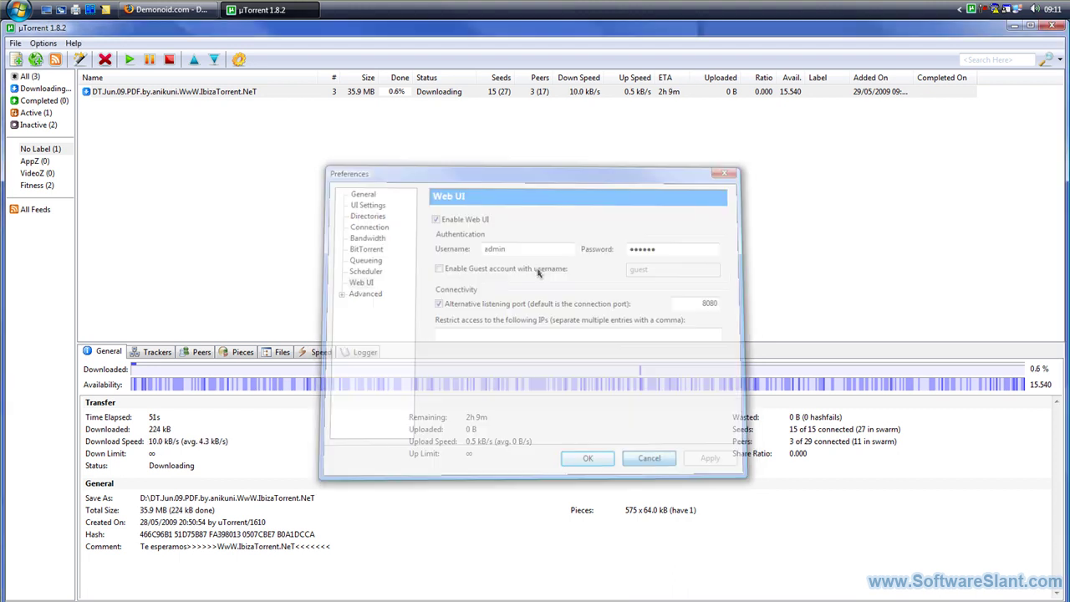
pyautogui.click(188, 8)
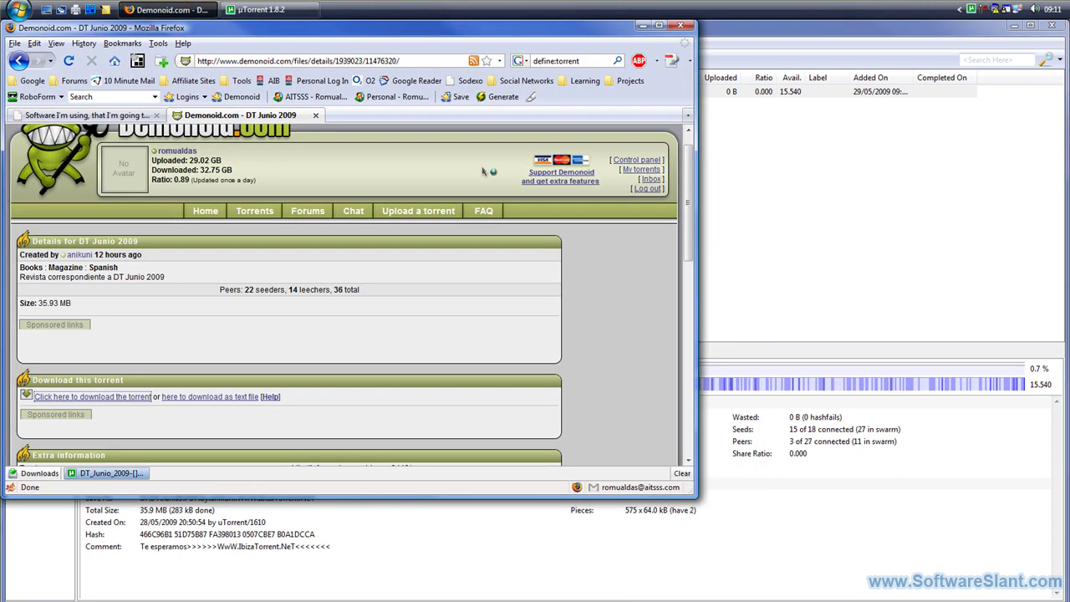
# Recheck the Web UI settings in uTorrent's preferences, then return to Firefox.
pyautogui.hotkey('ctrl', 't')
pyautogui.write('localhost')
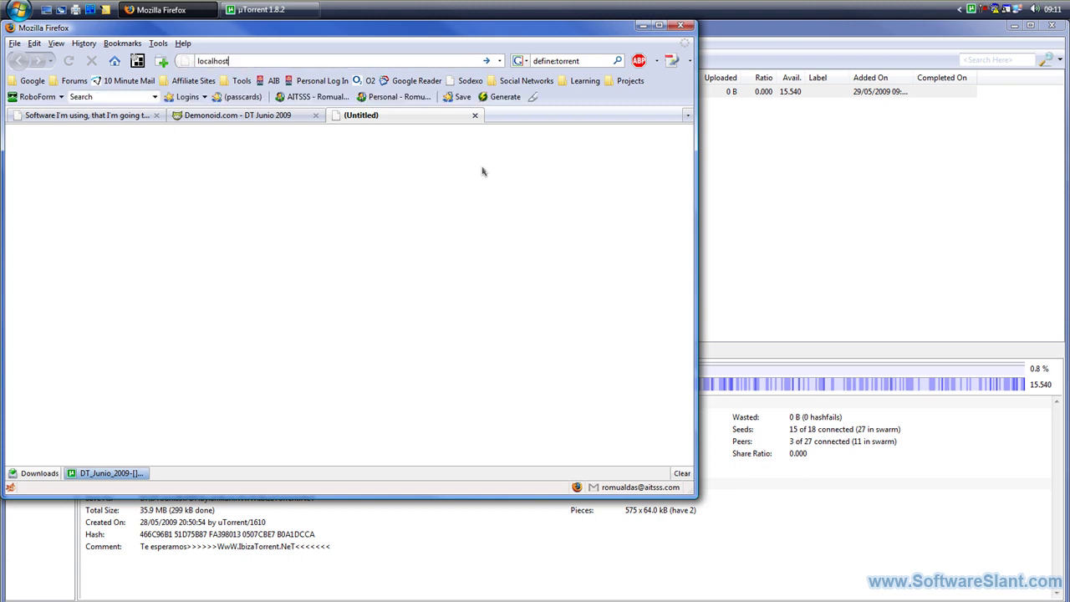
pyautogui.hotkey('ctrl', 'w')
pyautogui.click(262, 9)
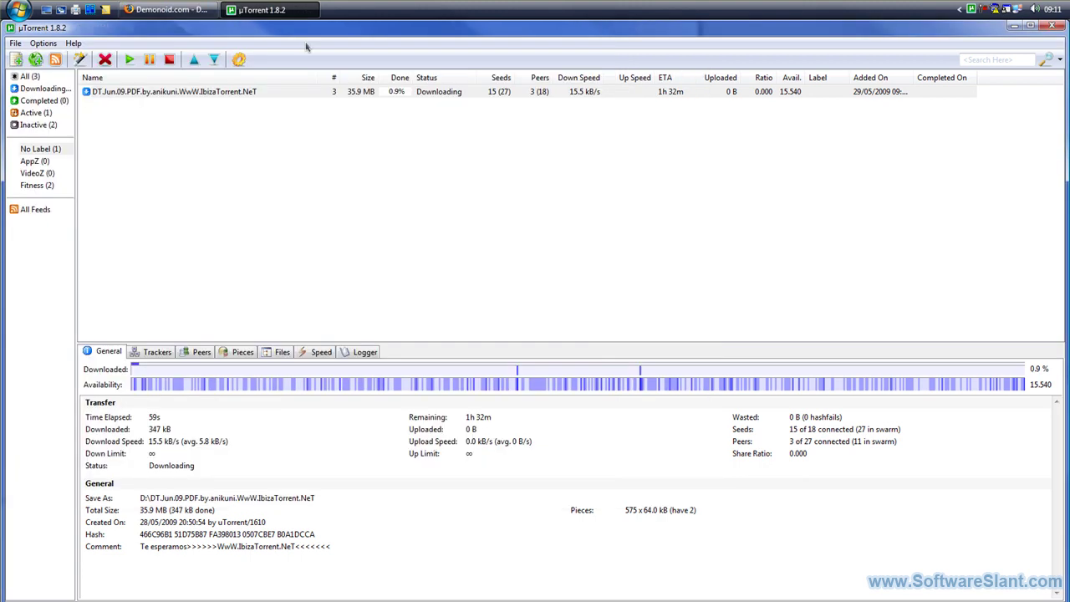
pyautogui.click(43, 42)
pyautogui.click(65, 57)
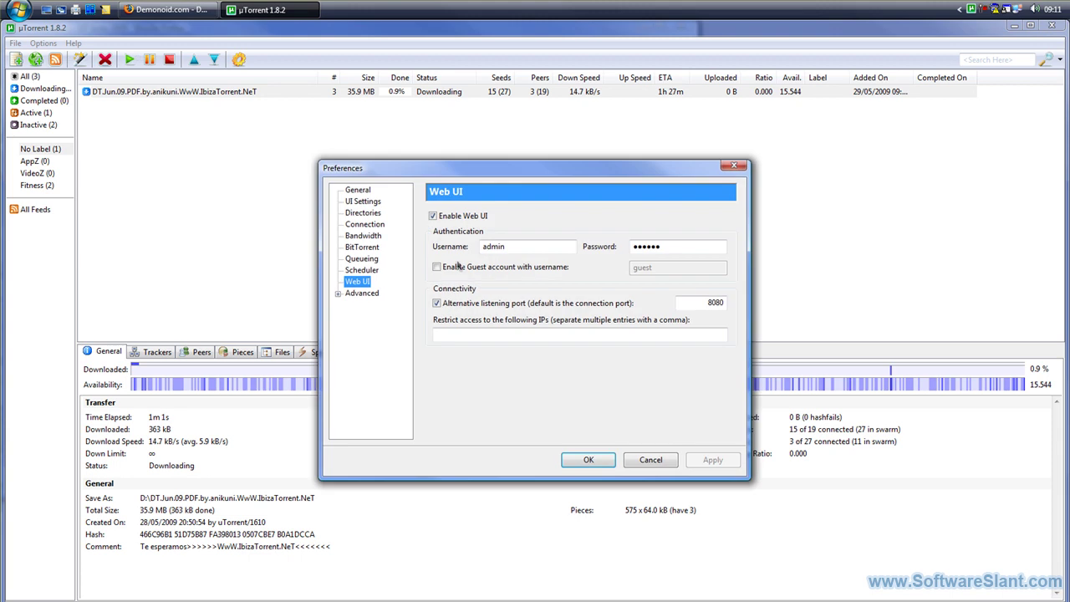
pyautogui.press('Return')
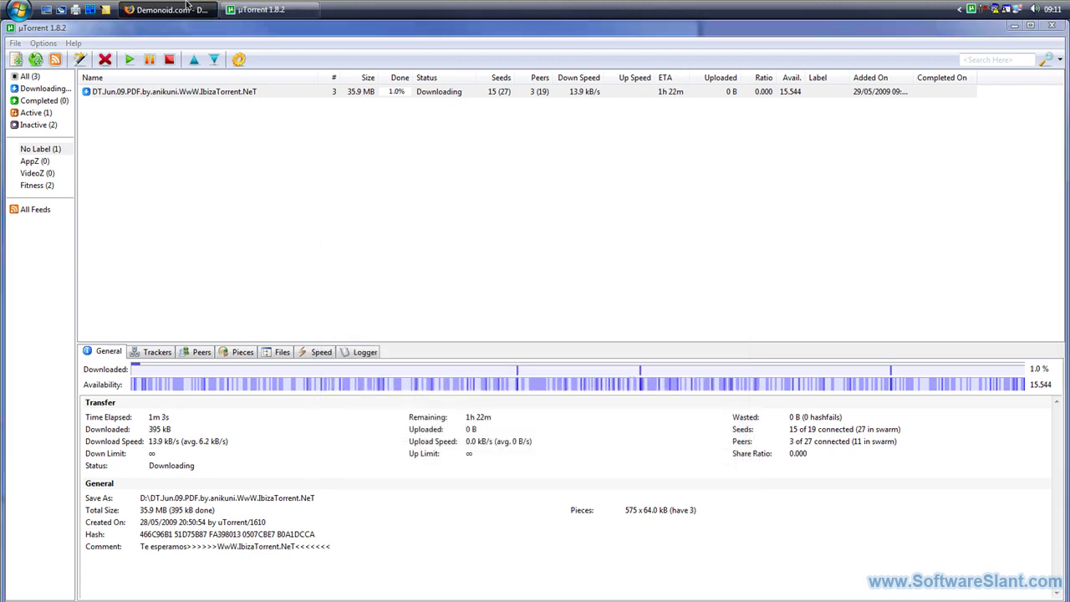
pyautogui.click(131, 10)
# Load localhost:8080/gui in a new Firefox tab.
pyautogui.hotkey('ctrl', 't')
pyautogui.write('localhost')
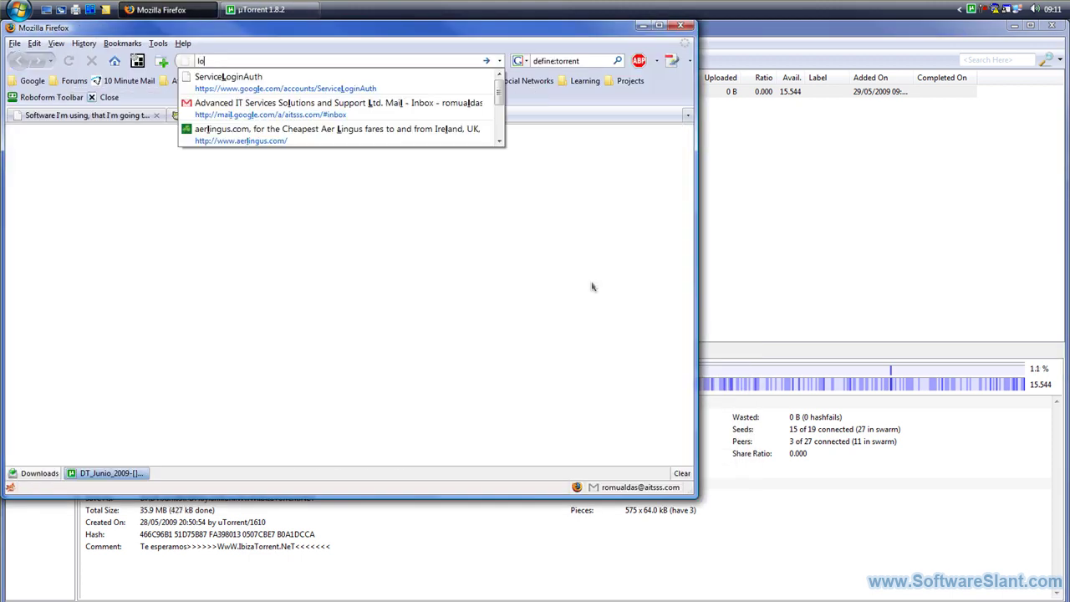
pyautogui.write(':8080')
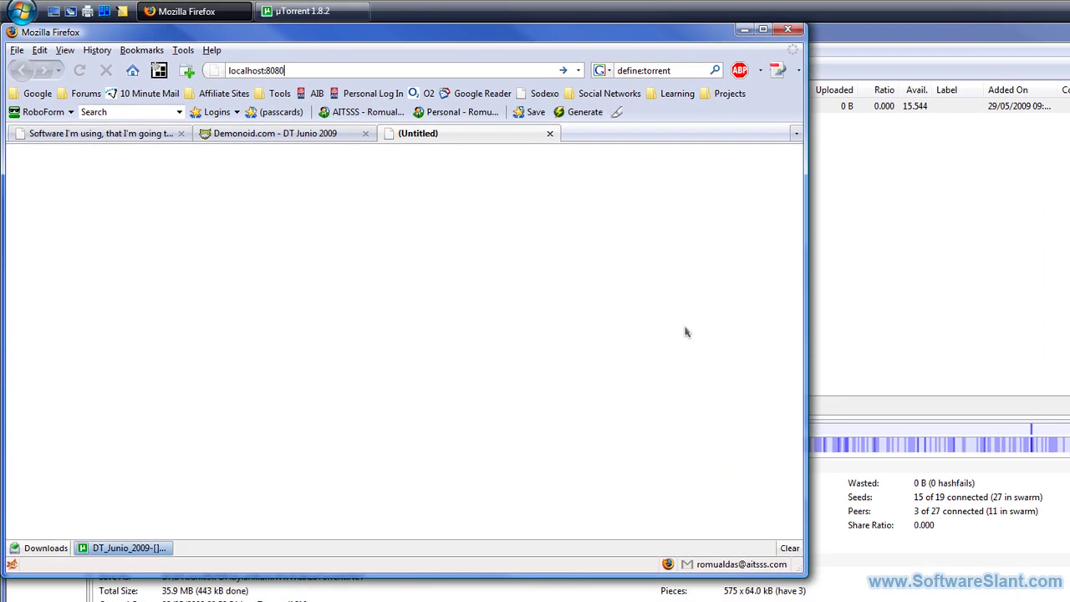
pyautogui.press('Return')
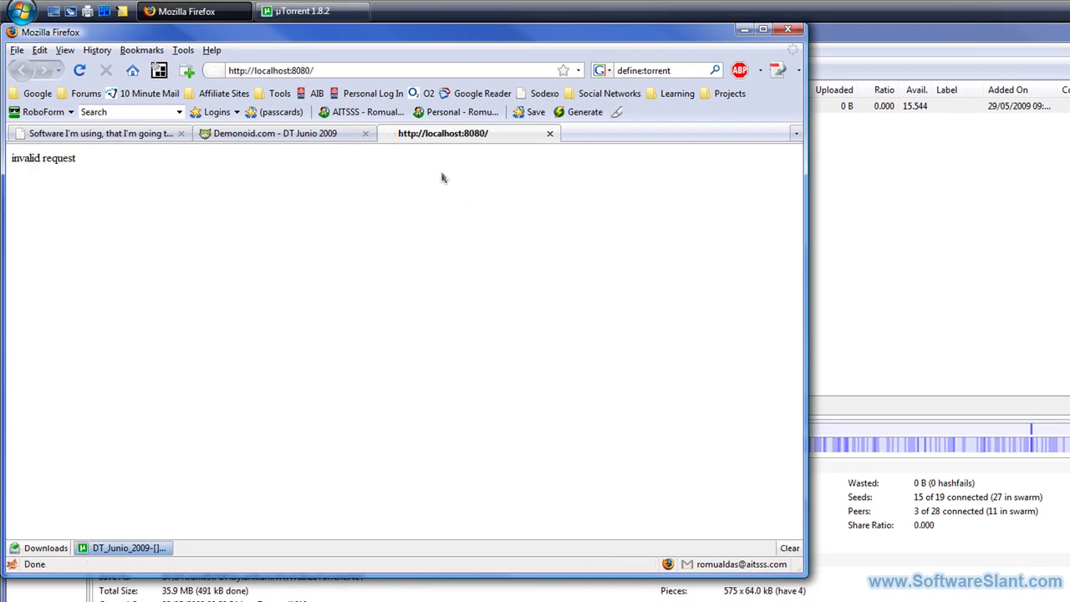
pyautogui.click(339, 70)
pyautogui.click(339, 70)
pyautogui.write('gui')
pyautogui.press('Return')
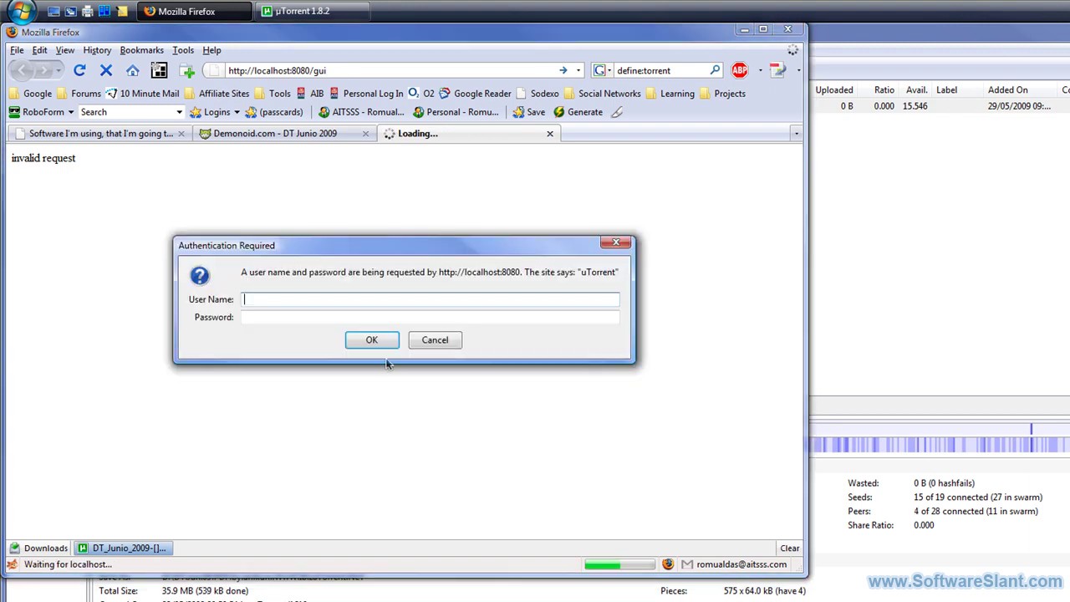
# Log in to the µTorrent WebUI with its username and password.
pyautogui.write('admin')
pyautogui.press('Tab')
pyautogui.write('******')
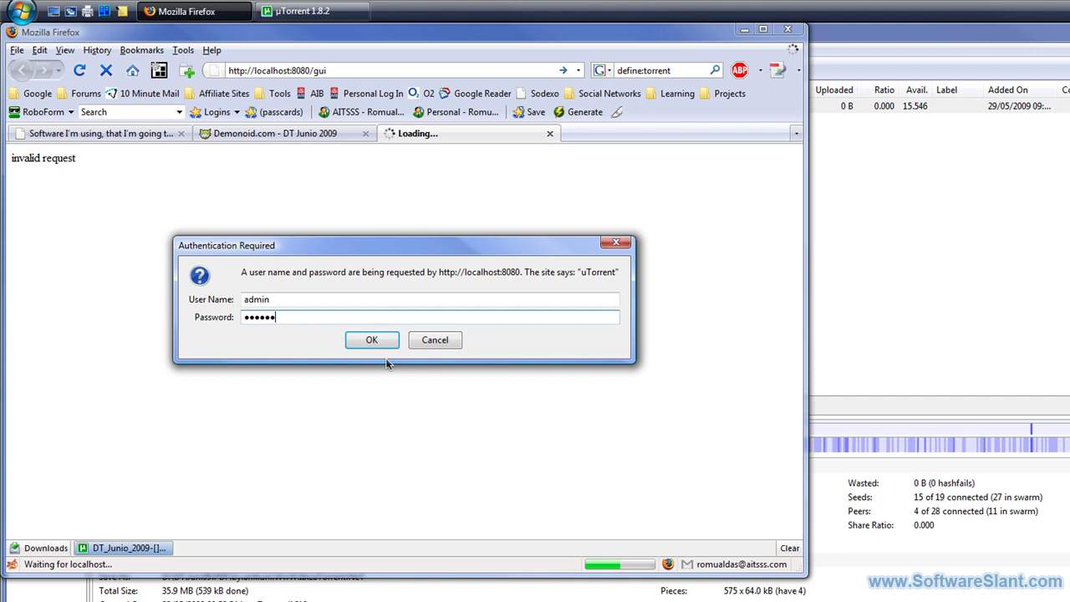
pyautogui.hotkey('ctrl', 'a')
pyautogui.write('******')
pyautogui.press('Return')
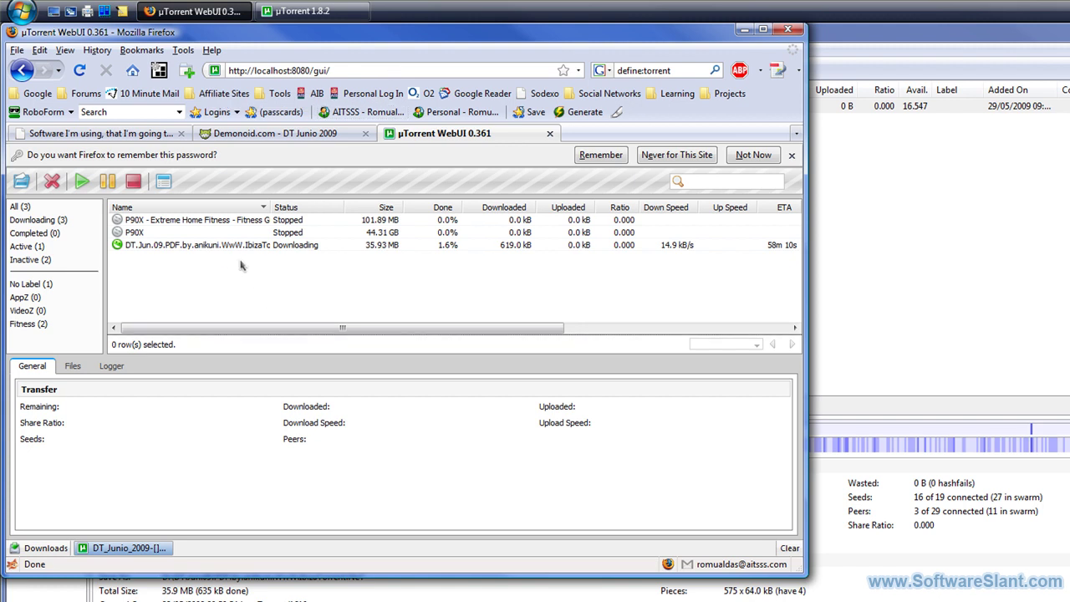
# Remove the DT.Jun.09 torrent in the WebUI using Remove And > Delete Data, confirming with OK.
pyautogui.click(223, 246)
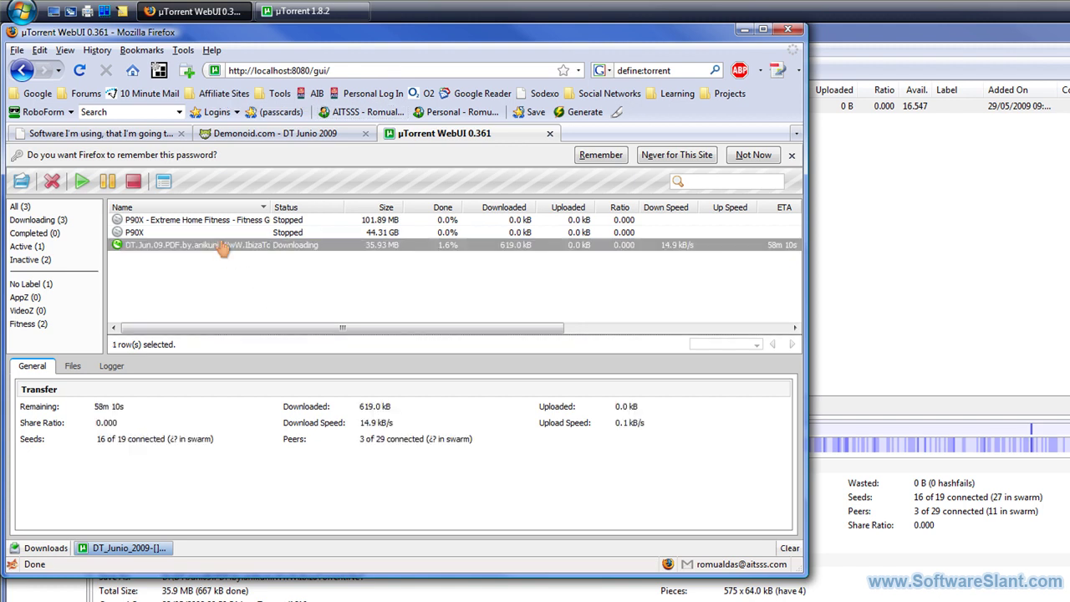
pyautogui.click(301, 11)
pyautogui.click(200, 11)
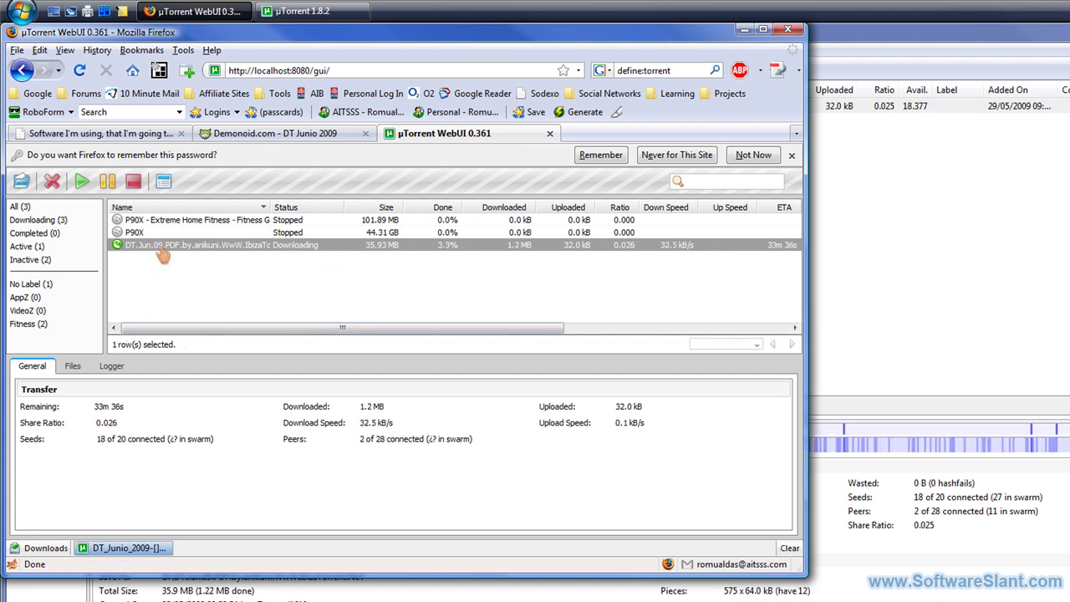
pyautogui.rightClick(161, 254)
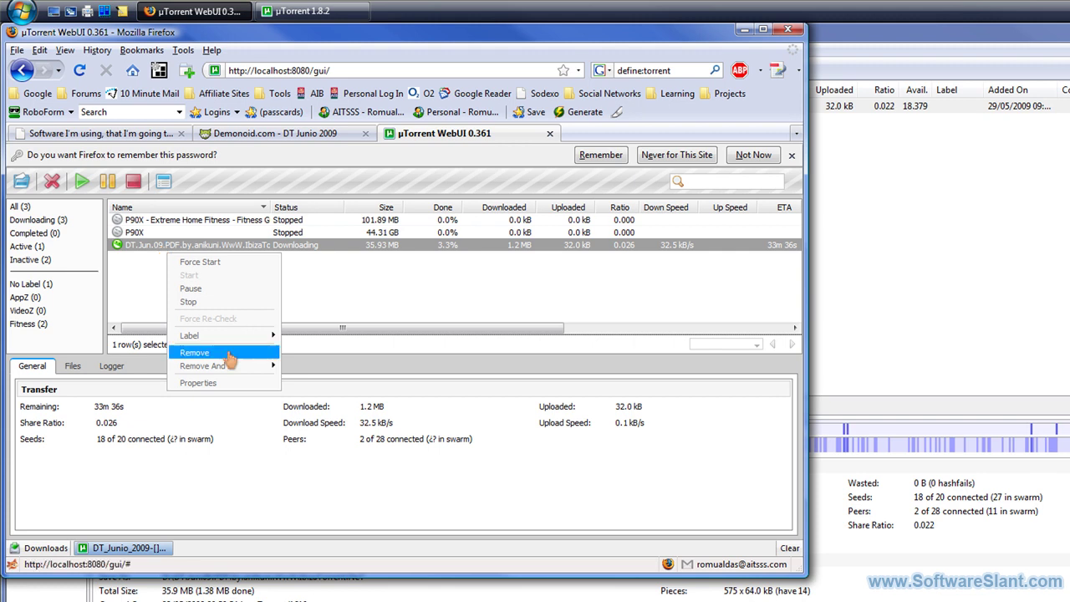
pyautogui.moveTo(238, 368)
pyautogui.click(320, 368)
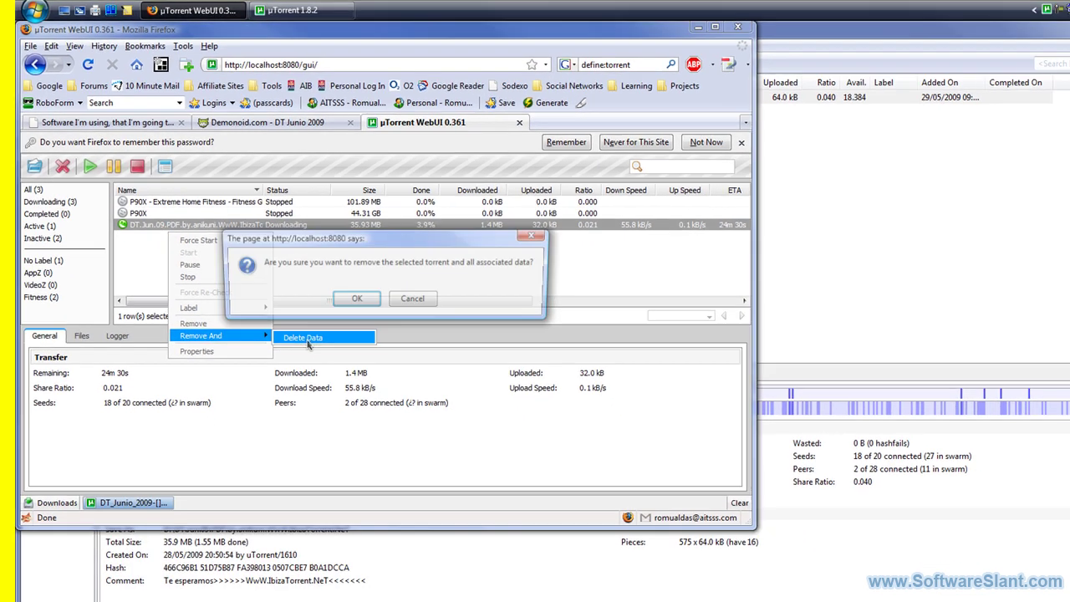
pyautogui.click(451, 324)
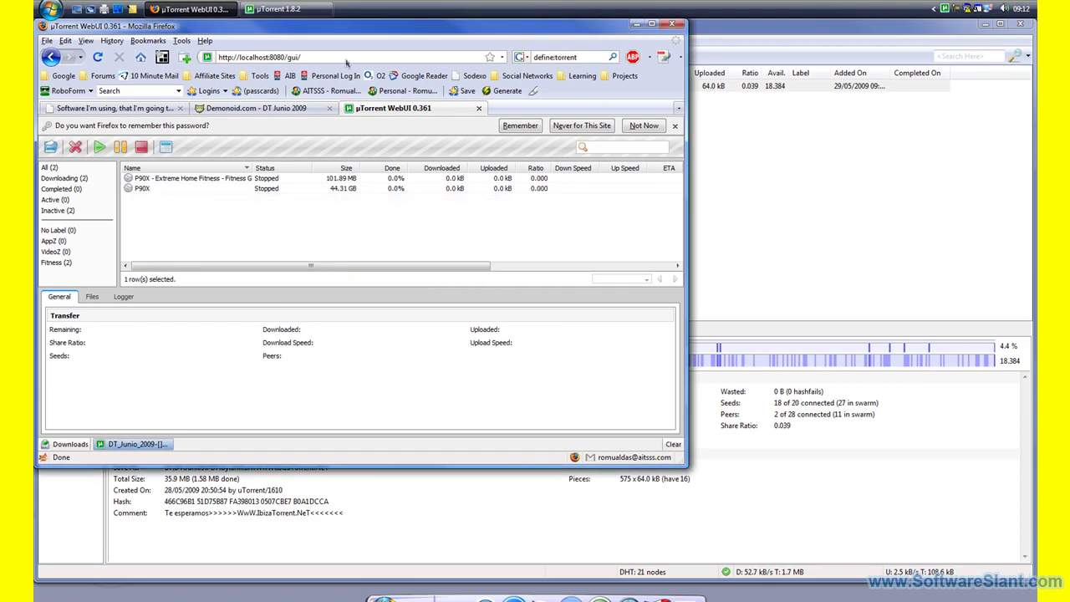
pyautogui.click(281, 9)
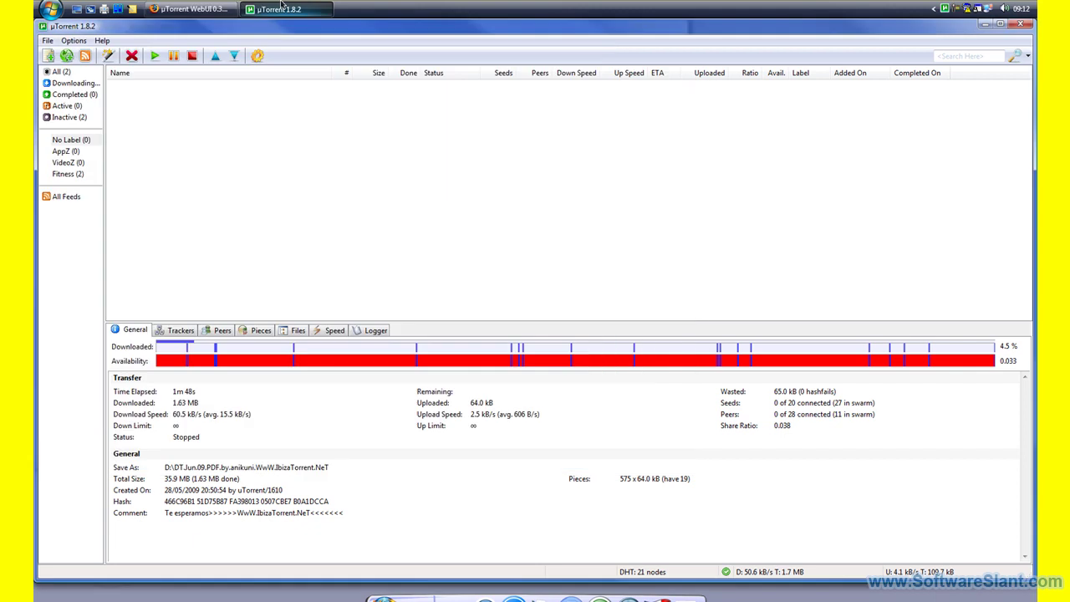
# Close the µTorrent window and the WebUI tab, back to Demonoid, then minimise Firefox.
pyautogui.click(1026, 25)
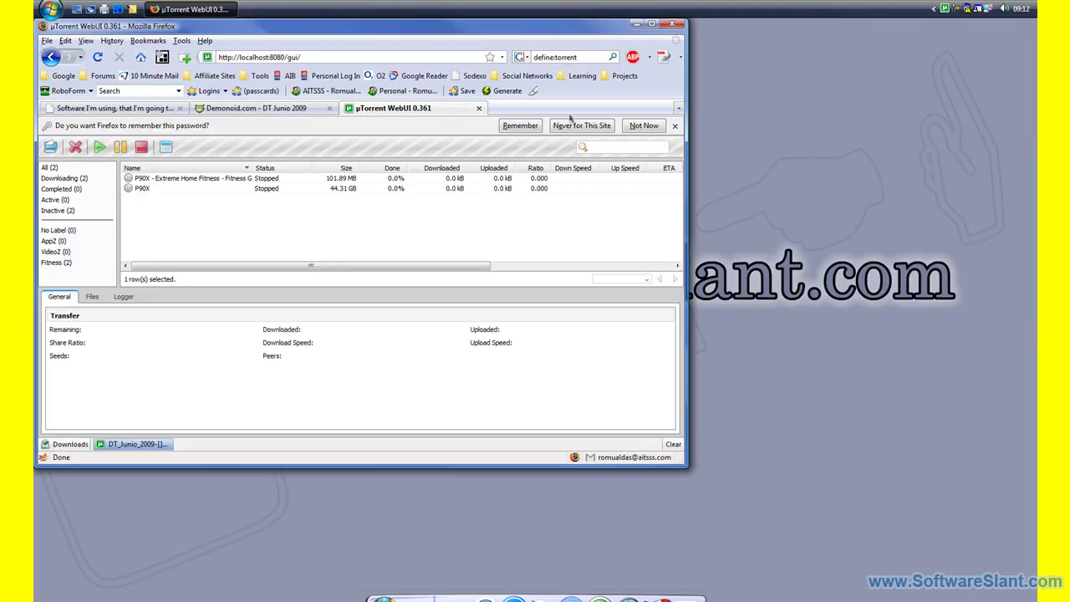
pyautogui.click(481, 112)
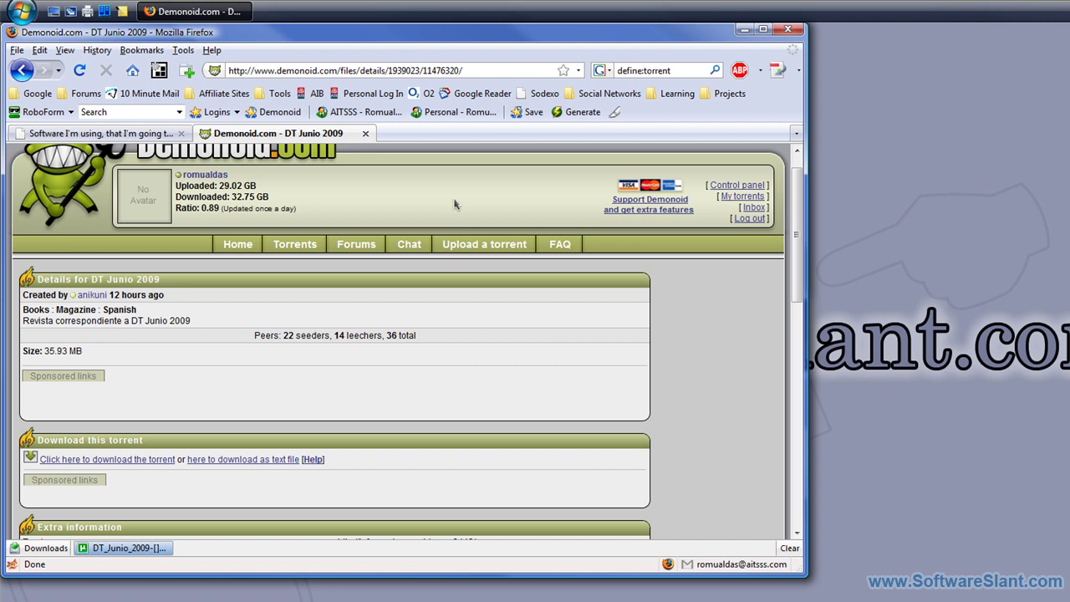
pyautogui.click(226, 6)
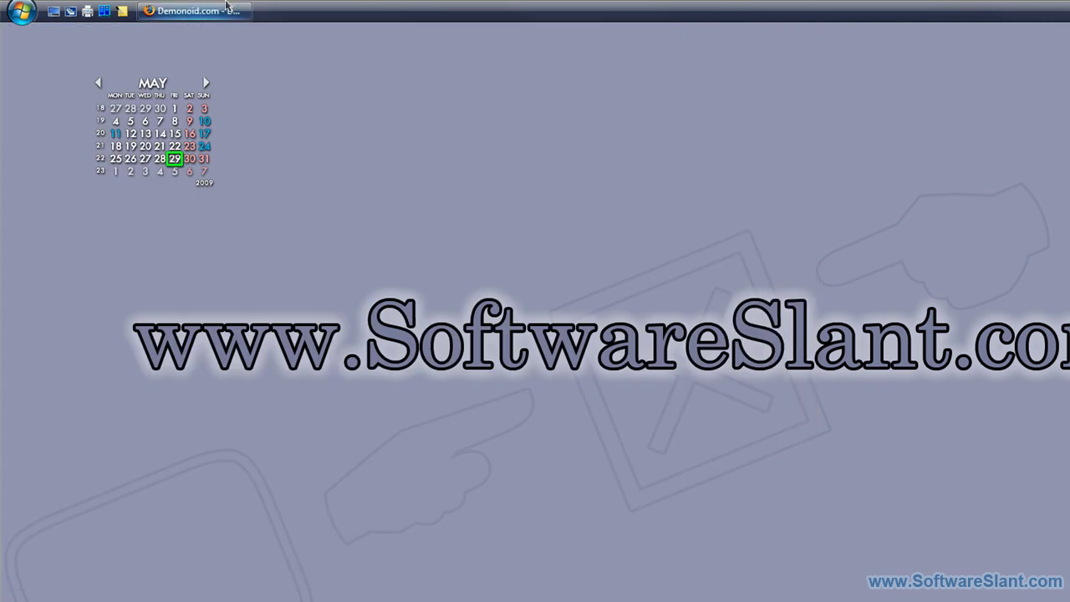